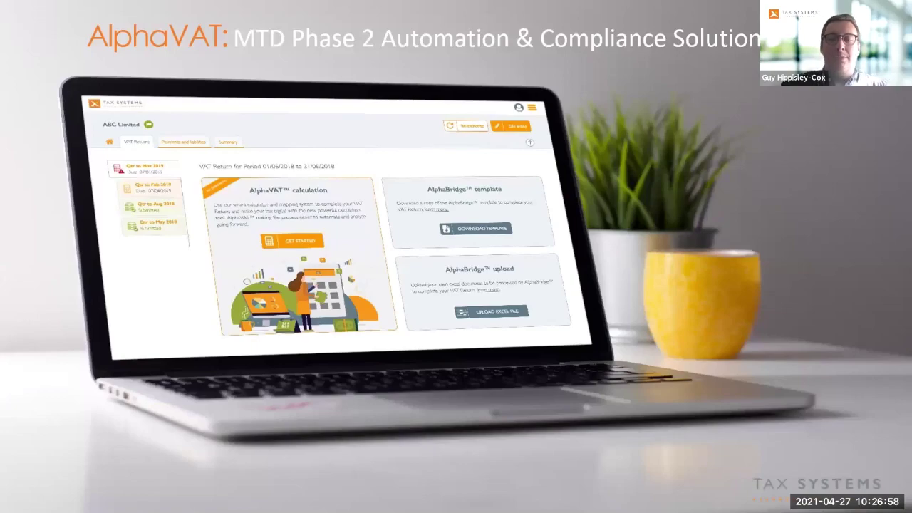
{"action": "key", "text": "Right"}
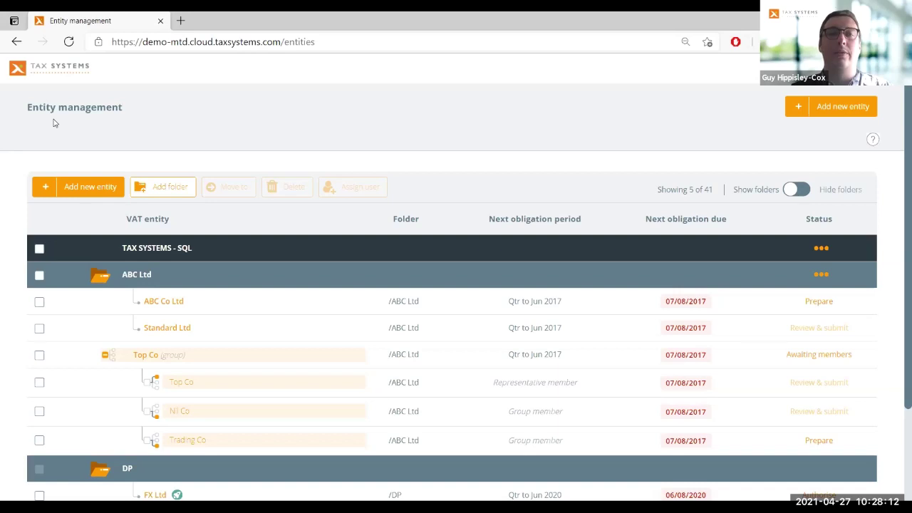
Open the ABC Co Ltd entity and edit the calculation of its VAT Return for Qtr to Jun 2017.
{"action": "left_click", "coordinate": [154, 302]}
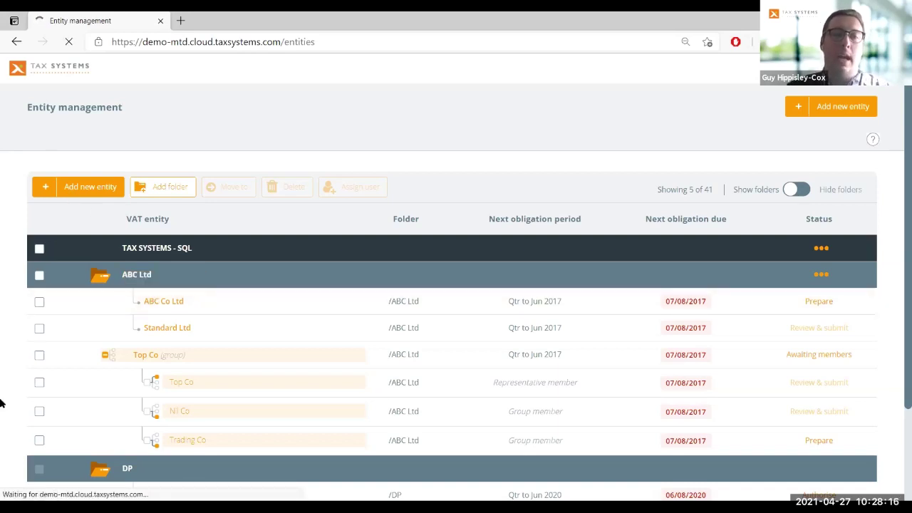
{"action": "left_click", "coordinate": [163, 306]}
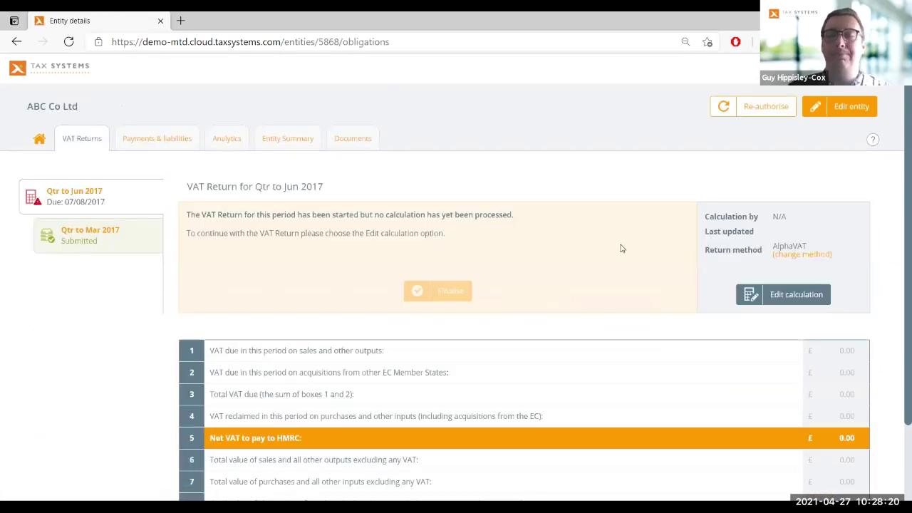
{"action": "scroll", "coordinate": [621, 247], "scroll_direction": "down", "scroll_amount": 2}
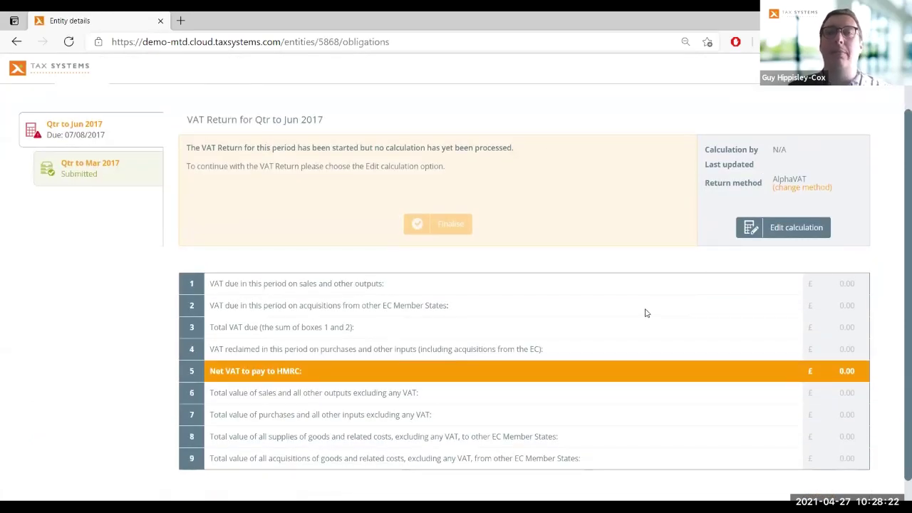
{"action": "left_click", "coordinate": [792, 232]}
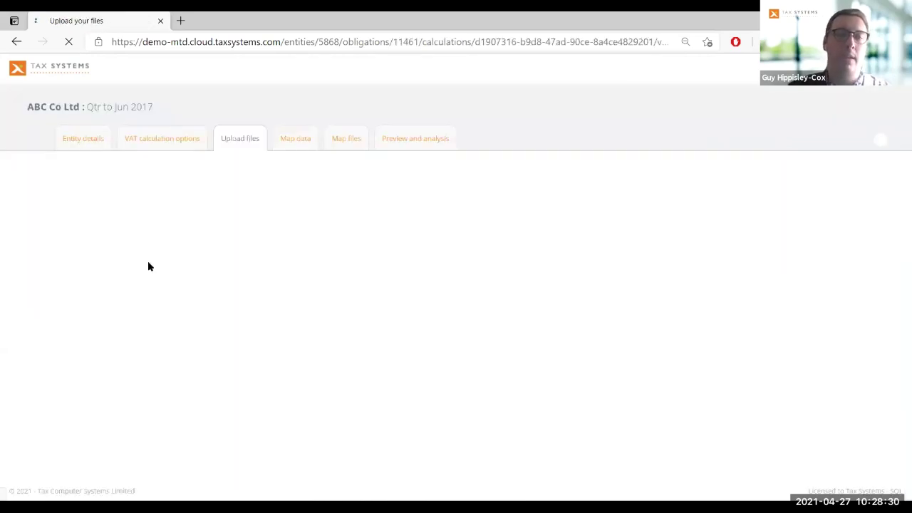
Open the FR_Purchase Ledger Q1 data file tagged Purchases from the uploaded files.
{"action": "scroll", "coordinate": [5, 264], "scroll_direction": "down", "scroll_amount": 1}
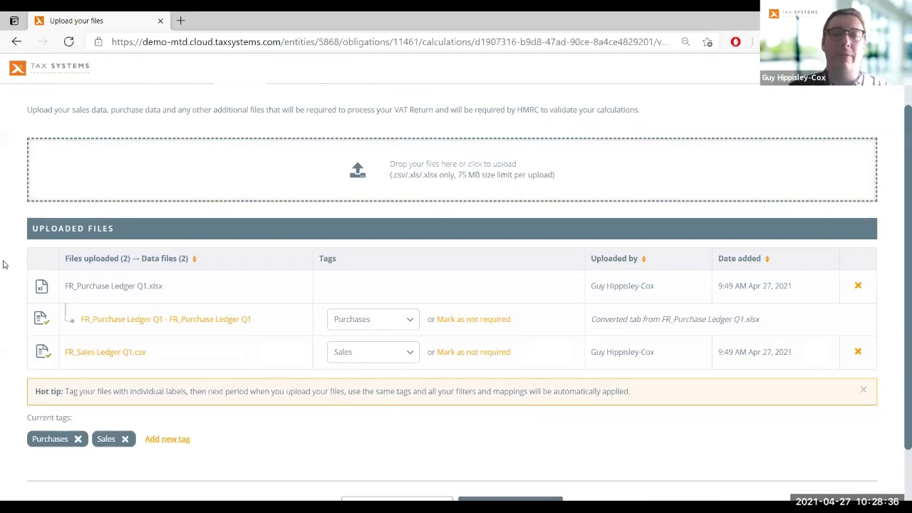
{"action": "scroll", "coordinate": [3, 264], "scroll_direction": "up", "scroll_amount": 1}
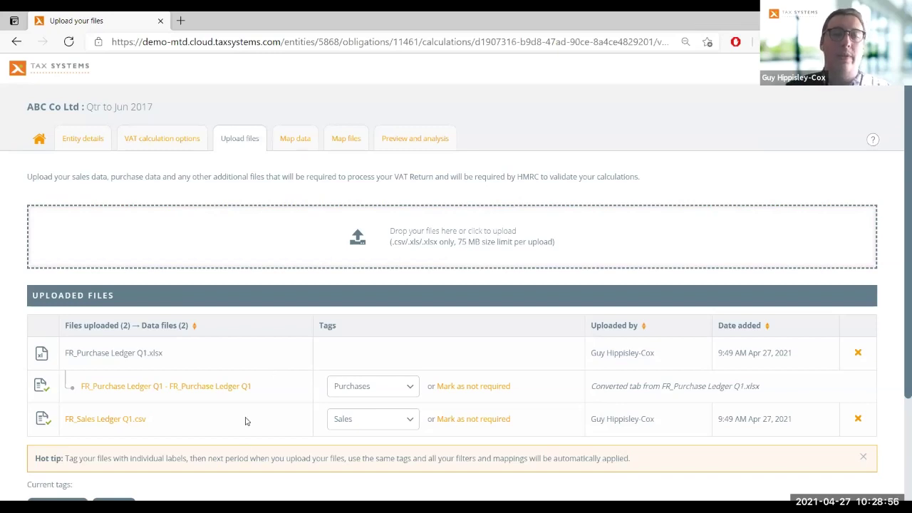
{"action": "left_click", "coordinate": [228, 389]}
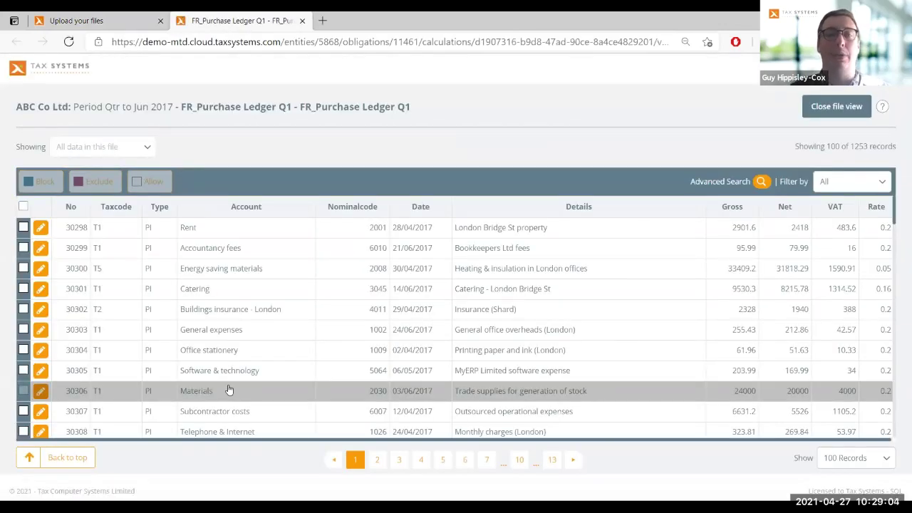
Examine the purchase ledger transactions, including the blocked and excluded rows.
{"action": "scroll", "coordinate": [229, 391], "scroll_direction": "down", "scroll_amount": 3}
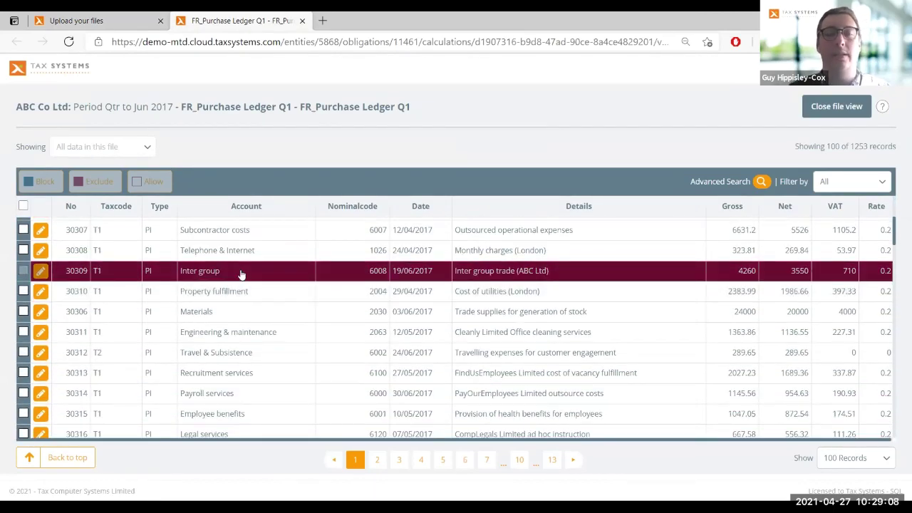
{"action": "scroll", "coordinate": [242, 273], "scroll_direction": "down", "scroll_amount": 1}
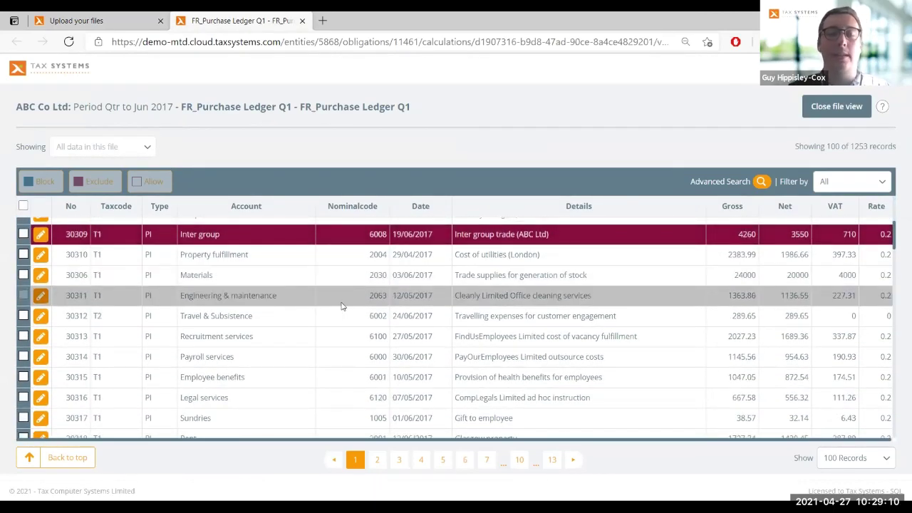
{"action": "scroll", "coordinate": [340, 313], "scroll_direction": "down", "scroll_amount": 1}
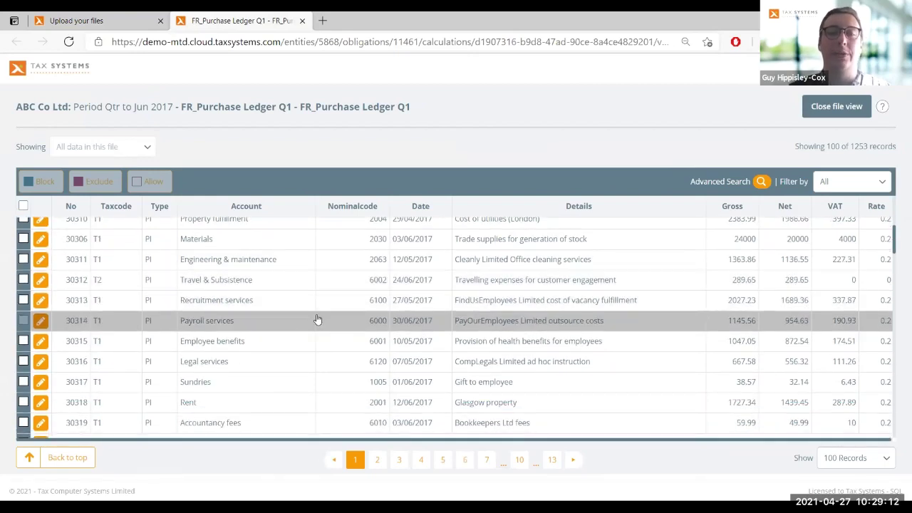
{"action": "scroll", "coordinate": [315, 311], "scroll_direction": "down", "scroll_amount": 2}
{"action": "scroll", "coordinate": [305, 308], "scroll_direction": "down", "scroll_amount": 2}
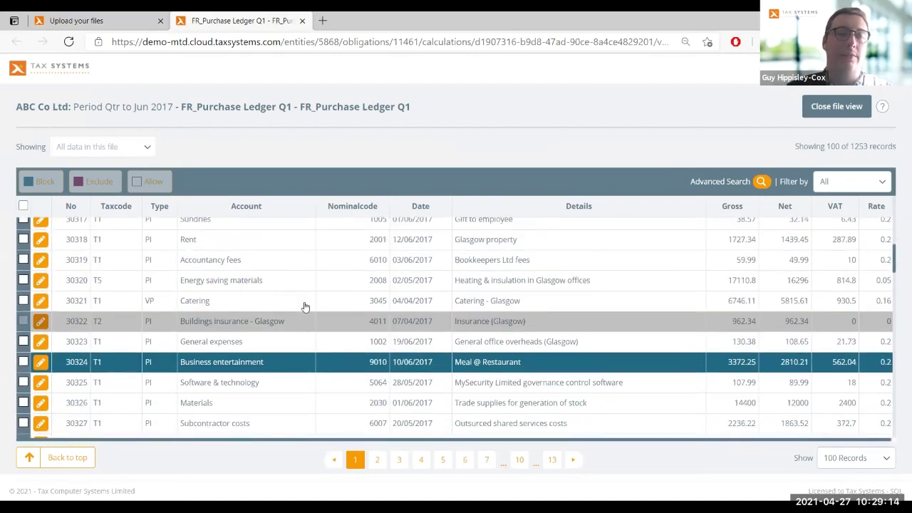
{"action": "scroll", "coordinate": [305, 308], "scroll_direction": "up", "scroll_amount": 1}
{"action": "scroll", "coordinate": [305, 307], "scroll_direction": "up", "scroll_amount": 3}
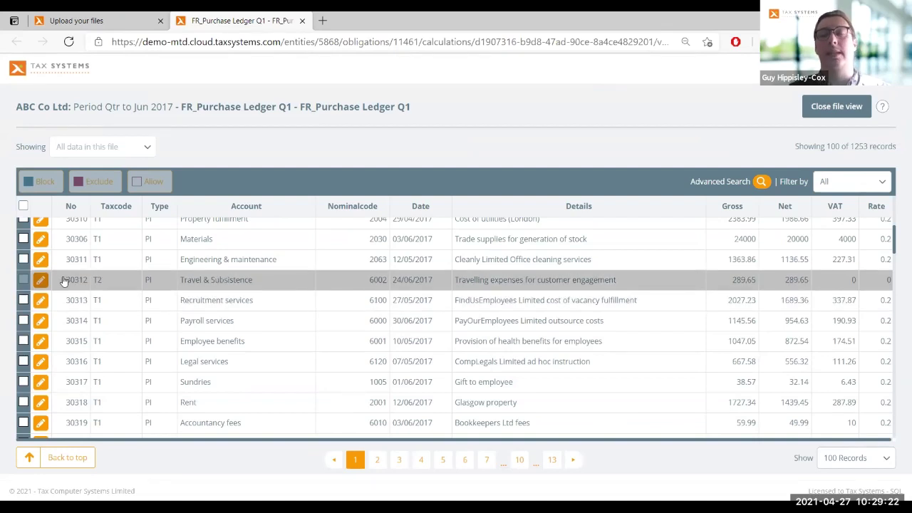
Edit the Travel & Subsistence transaction for customer engagement travelling expenses, setting its Taxcode to T0.
{"action": "left_click", "coordinate": [41, 280]}
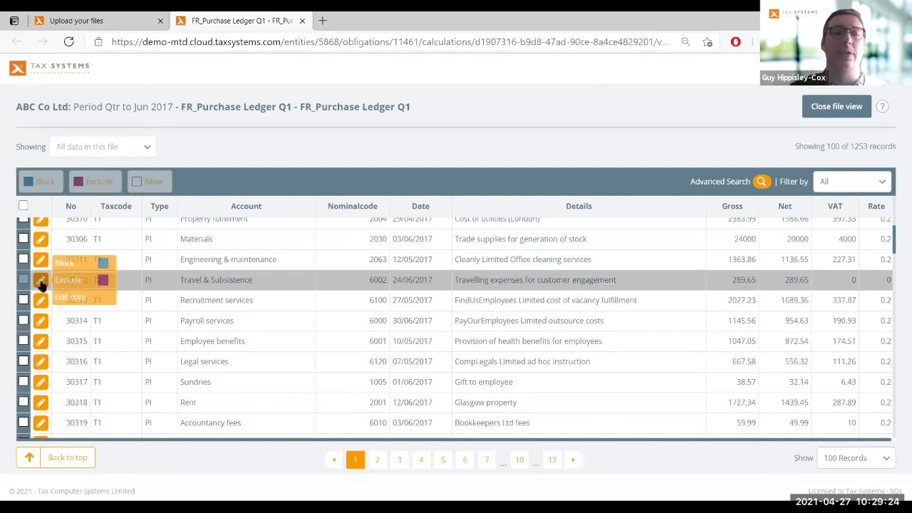
{"action": "left_click", "coordinate": [84, 299]}
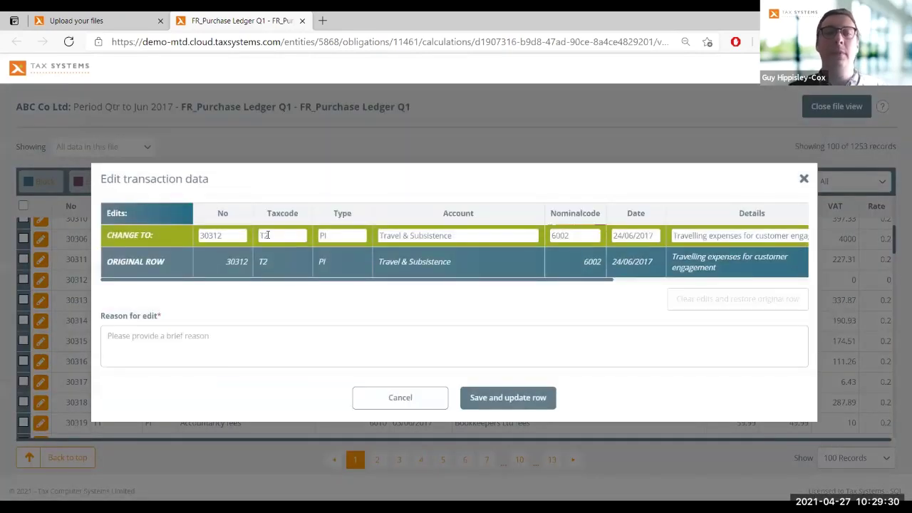
{"action": "double_click", "coordinate": [272, 236]}
{"action": "type", "text": "T0"}
{"action": "left_click", "coordinate": [290, 258]}
Enter "Incorrect tax code applied" as the reason for the edit and save the updated row.
{"action": "left_click", "coordinate": [368, 340]}
{"action": "type", "text": "Incorre"}
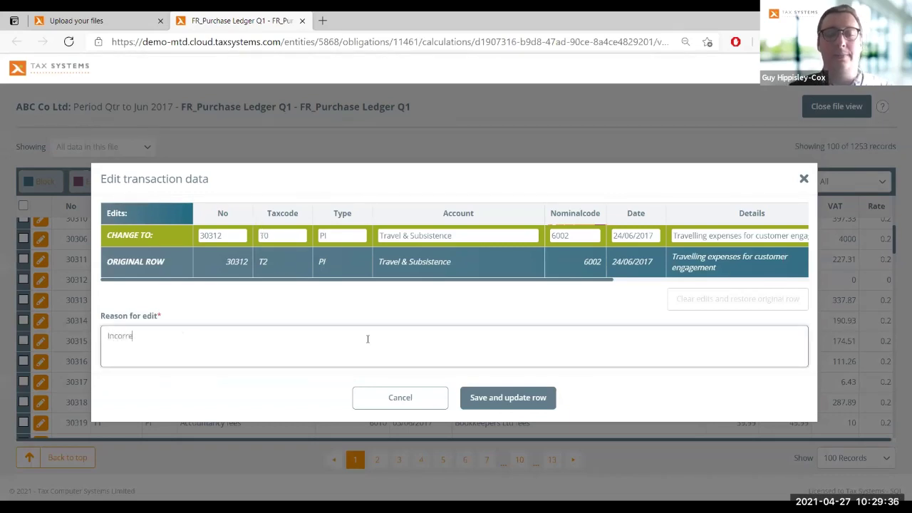
{"action": "type", "text": "ct tax code appl"}
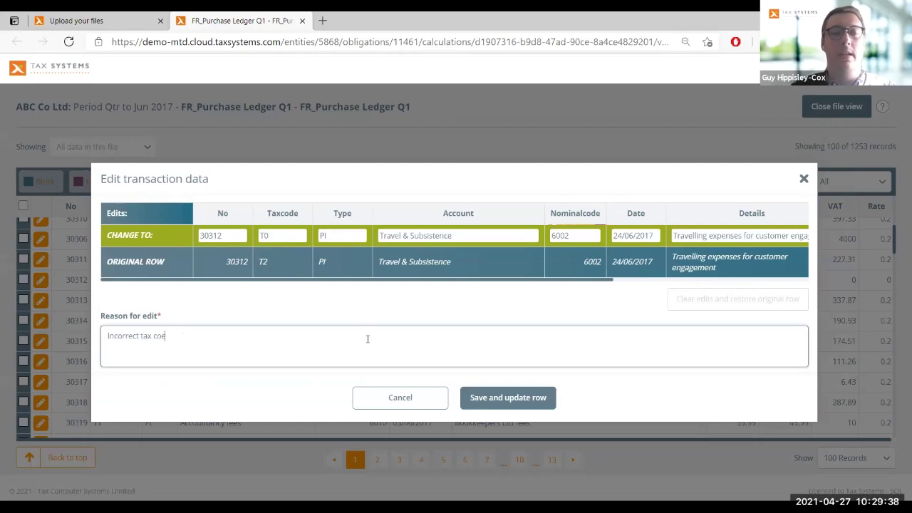
{"action": "type", "text": "ied"}
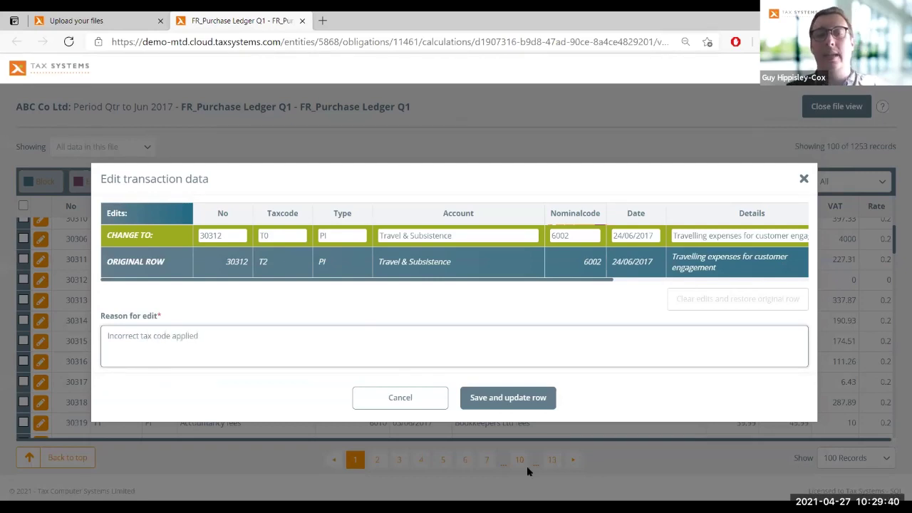
{"action": "left_click", "coordinate": [507, 399]}
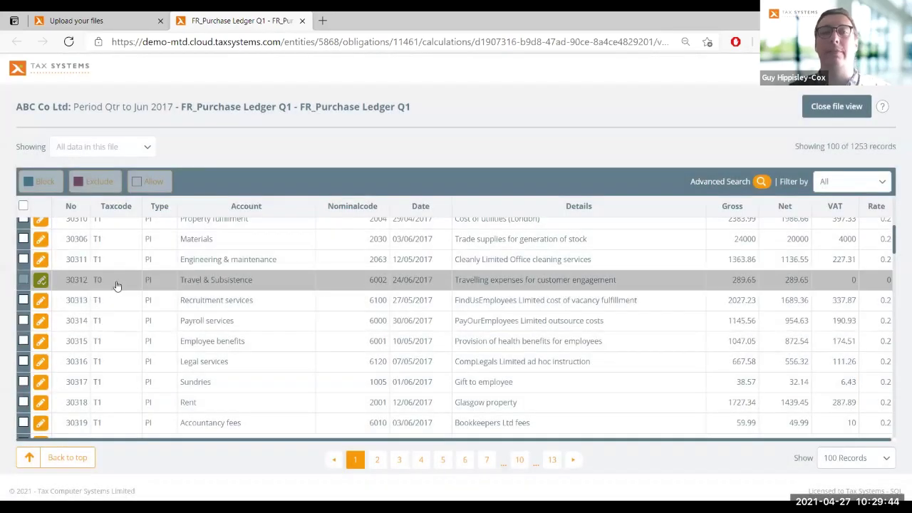
Check the edit history and recorded reason for the edited Travel & Subsistence transaction, leaving without further changes.
{"action": "left_click", "coordinate": [40, 280]}
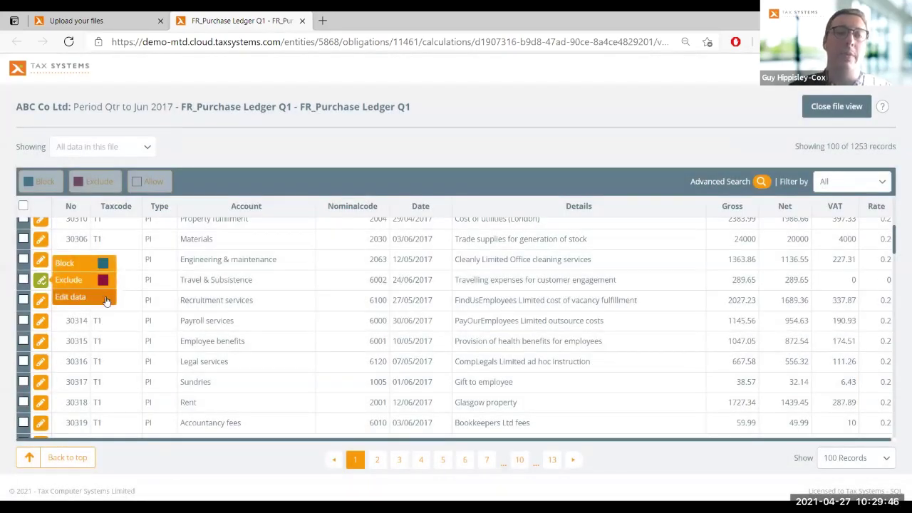
{"action": "left_click", "coordinate": [106, 299]}
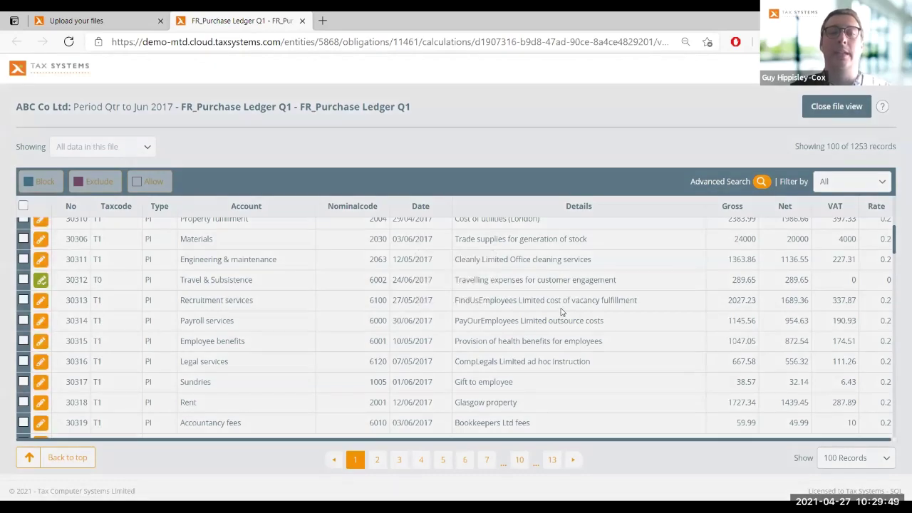
{"action": "left_click", "coordinate": [193, 278]}
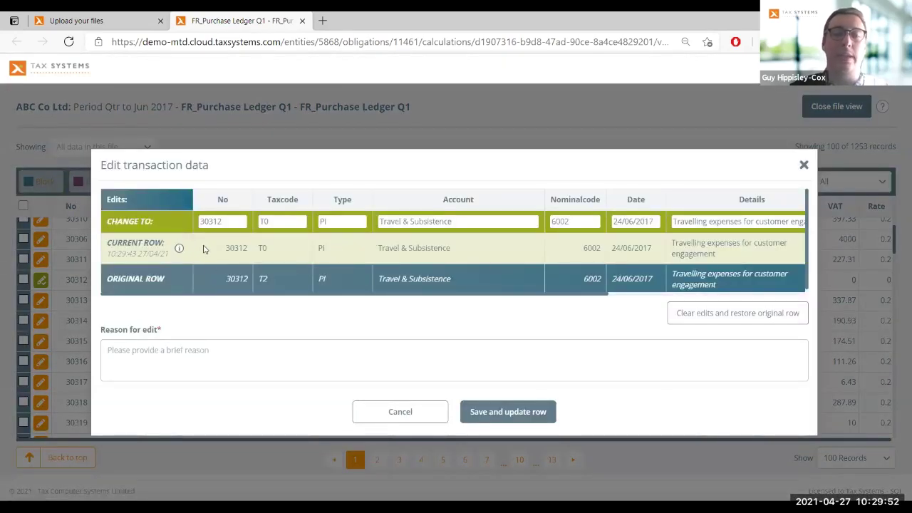
{"action": "mouse_move", "coordinate": [178, 254]}
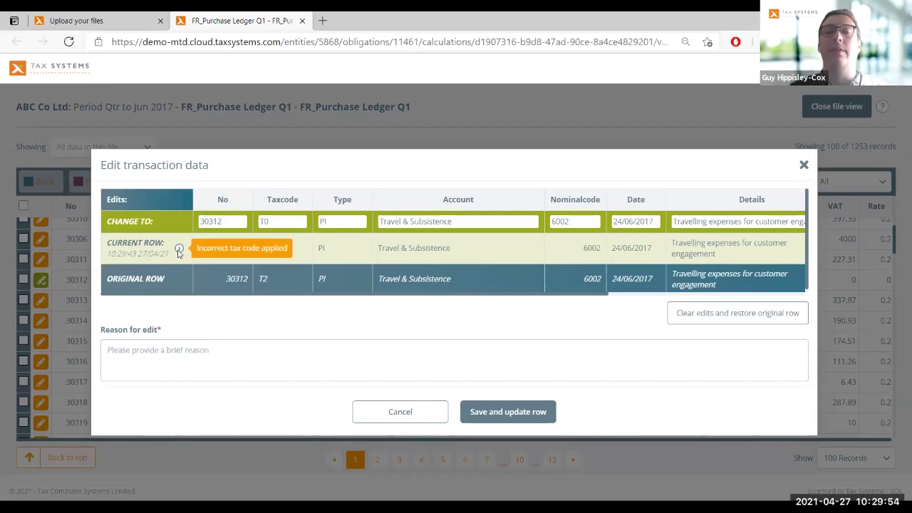
{"action": "left_click", "coordinate": [377, 413]}
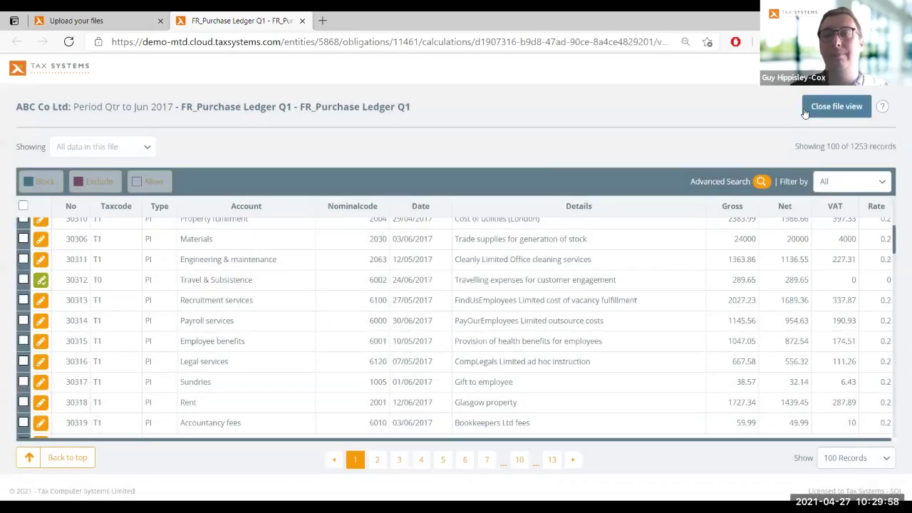
Close the purchase ledger file view, save the uploaded files and proceed to data mapping.
{"action": "key", "text": "ctrl+shift+Tab"}
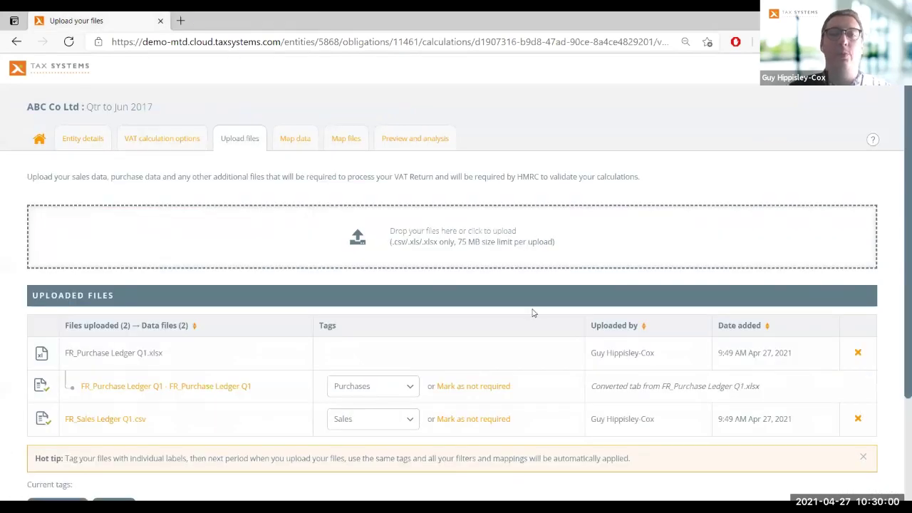
{"action": "scroll", "coordinate": [533, 312], "scroll_direction": "down", "scroll_amount": 3}
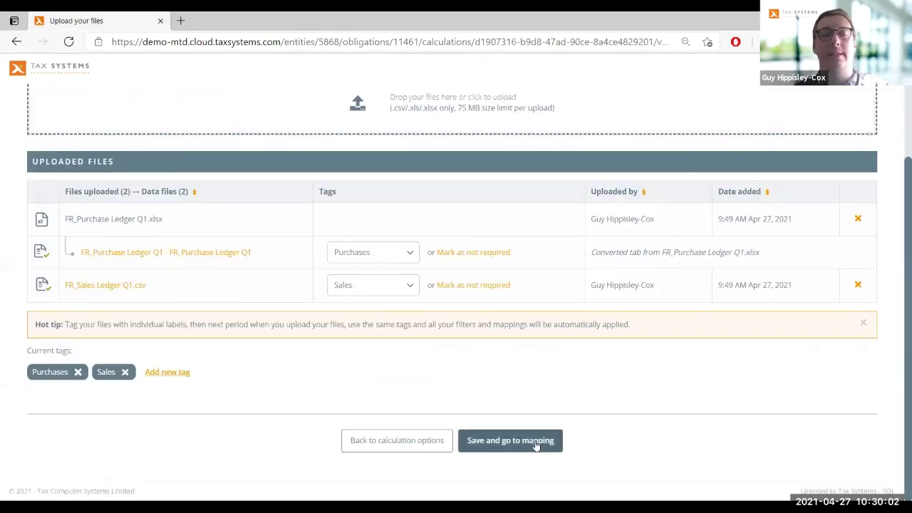
{"action": "left_click", "coordinate": [536, 443]}
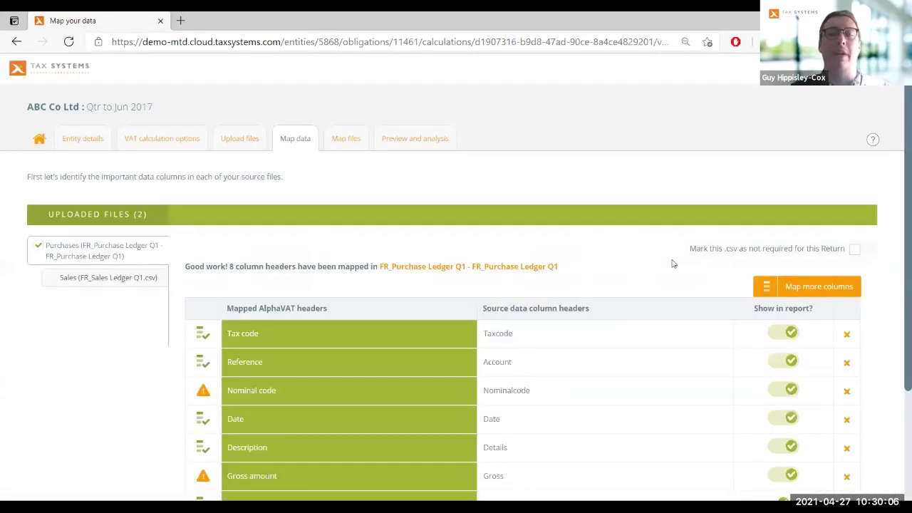
Review and accept the mapped purchase ledger columns, and run the VAT calculation with the selected source files.
{"action": "scroll", "coordinate": [659, 254], "scroll_direction": "down", "scroll_amount": 2}
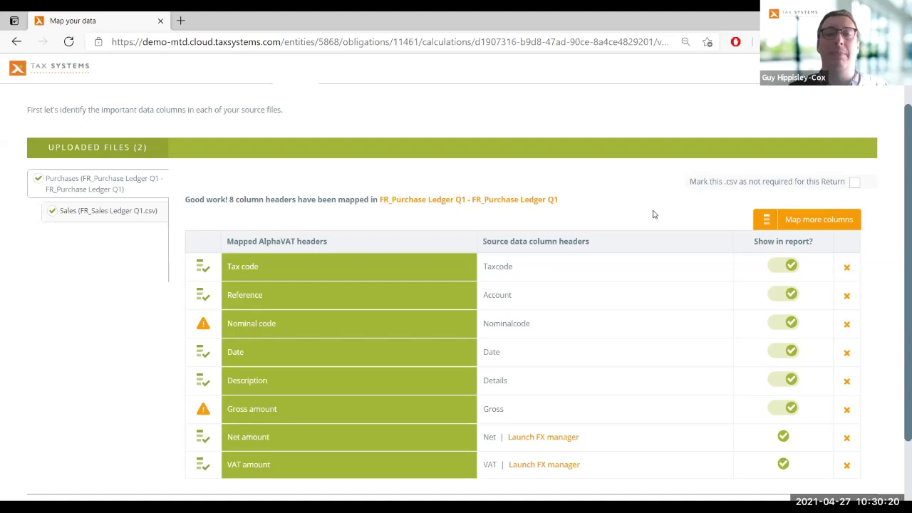
{"action": "scroll", "coordinate": [653, 213], "scroll_direction": "up", "scroll_amount": 1}
{"action": "scroll", "coordinate": [653, 213], "scroll_direction": "down", "scroll_amount": 1}
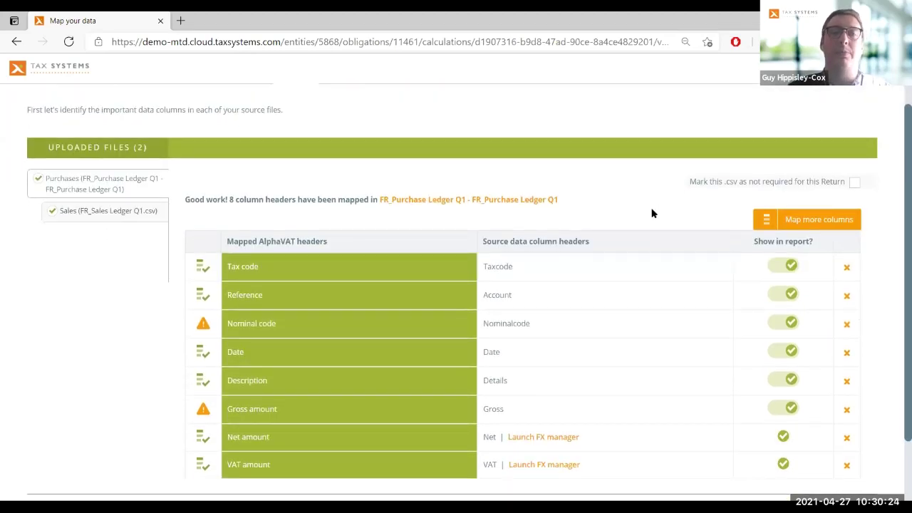
{"action": "scroll", "coordinate": [649, 216], "scroll_direction": "up", "scroll_amount": 1}
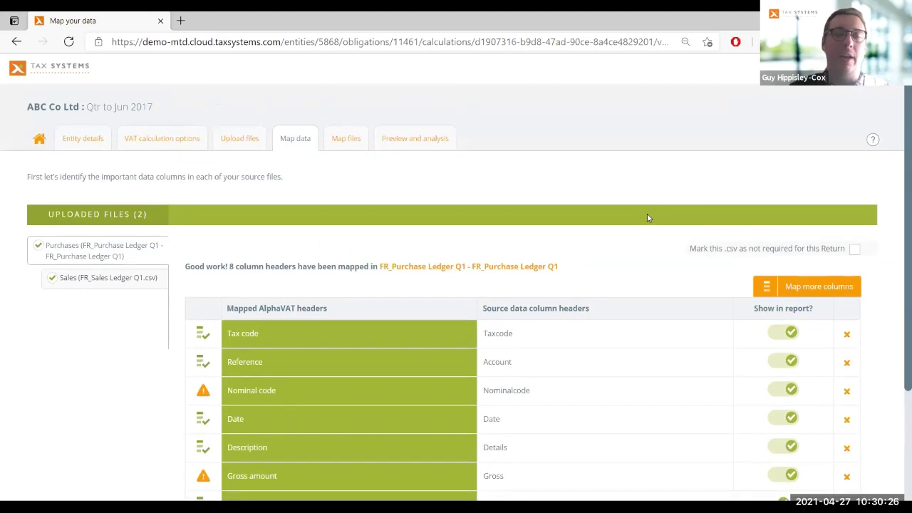
{"action": "scroll", "coordinate": [647, 217], "scroll_direction": "down", "scroll_amount": 2}
{"action": "left_click", "coordinate": [464, 439]}
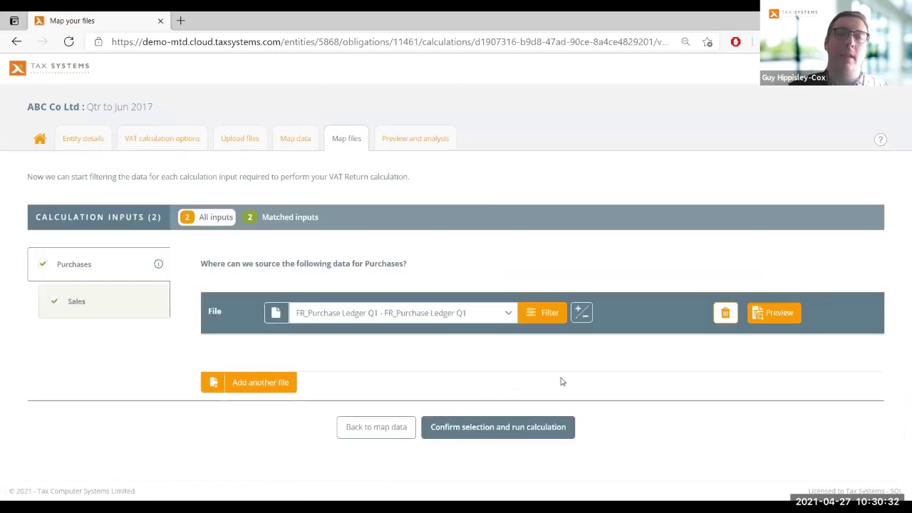
{"action": "left_click", "coordinate": [526, 433]}
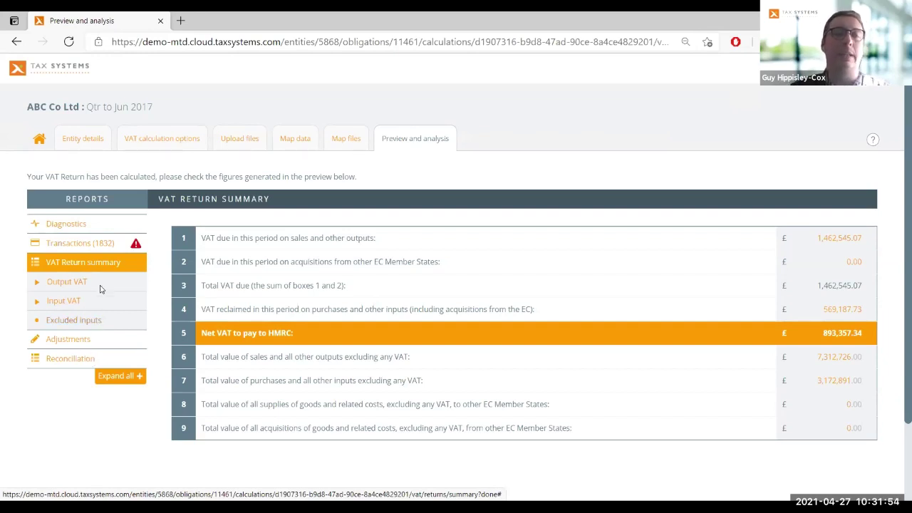
Examine the transactions report's list of sales and purchase ledger items to be reviewed.
{"action": "left_click", "coordinate": [104, 244]}
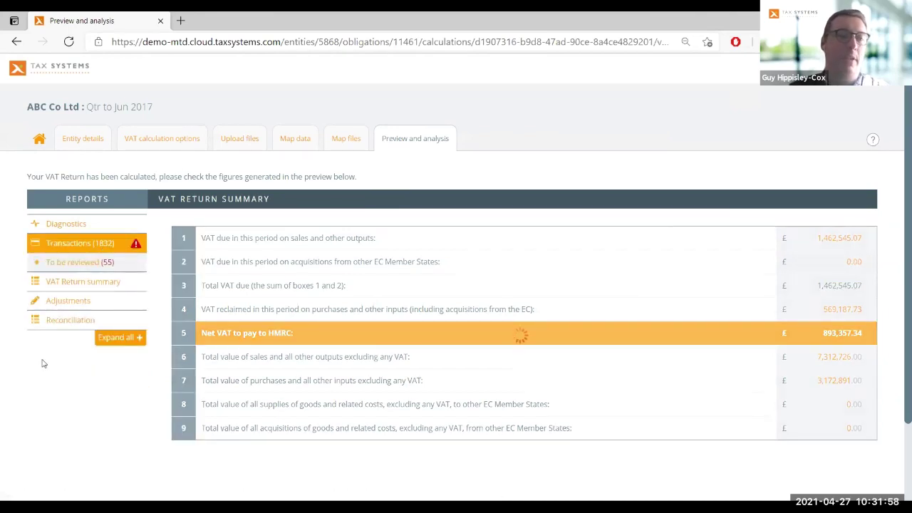
{"action": "left_click", "coordinate": [86, 263]}
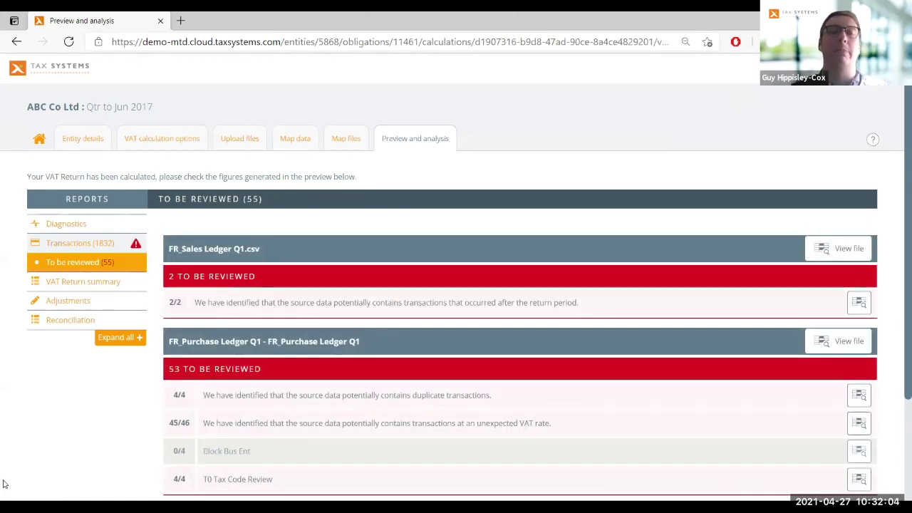
{"action": "scroll", "coordinate": [112, 414], "scroll_direction": "down", "scroll_amount": 1}
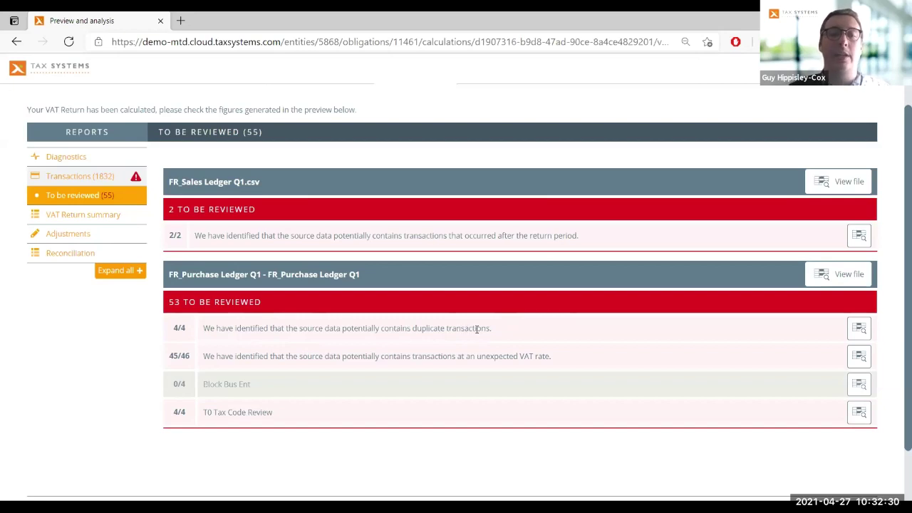
Mark one transaction in each possible duplicate pair of the purchase ledger as duplicate and the other as not duplicate.
{"action": "left_click", "coordinate": [855, 334]}
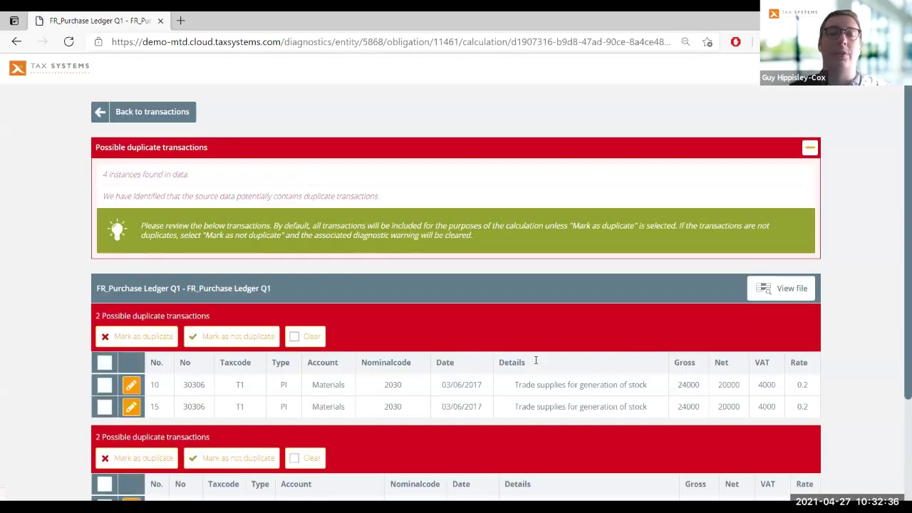
{"action": "scroll", "coordinate": [545, 351], "scroll_direction": "down", "scroll_amount": 1}
{"action": "left_click", "coordinate": [104, 317]}
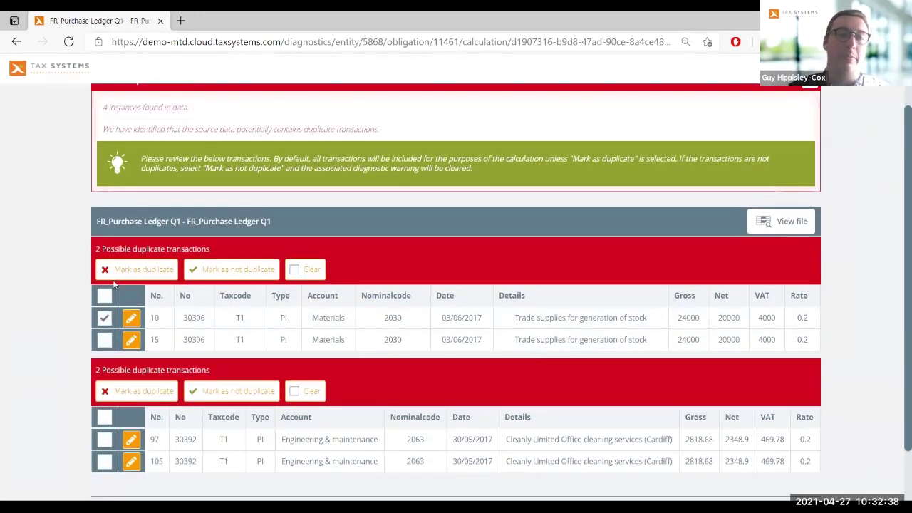
{"action": "left_click", "coordinate": [106, 341]}
{"action": "left_click", "coordinate": [104, 439]}
{"action": "left_click", "coordinate": [104, 461]}
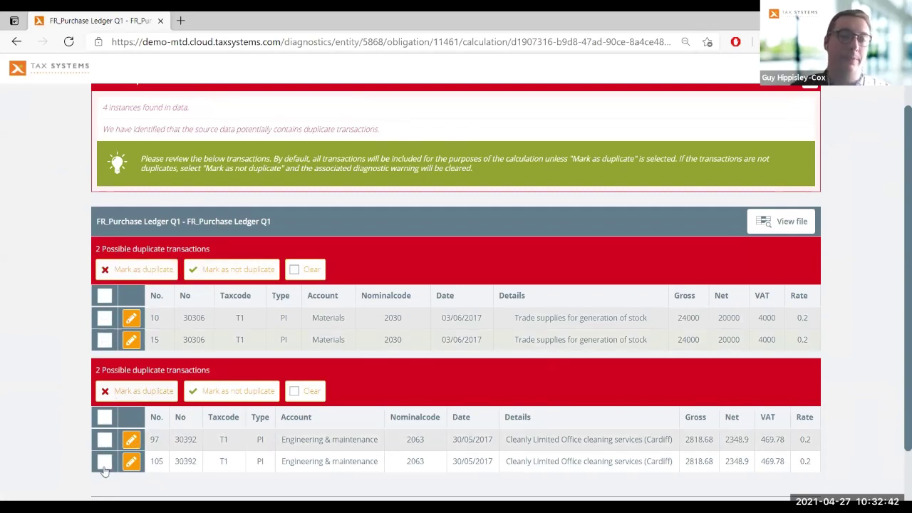
{"action": "left_click", "coordinate": [234, 391]}
{"action": "scroll", "coordinate": [671, 351], "scroll_direction": "down", "scroll_amount": 1}
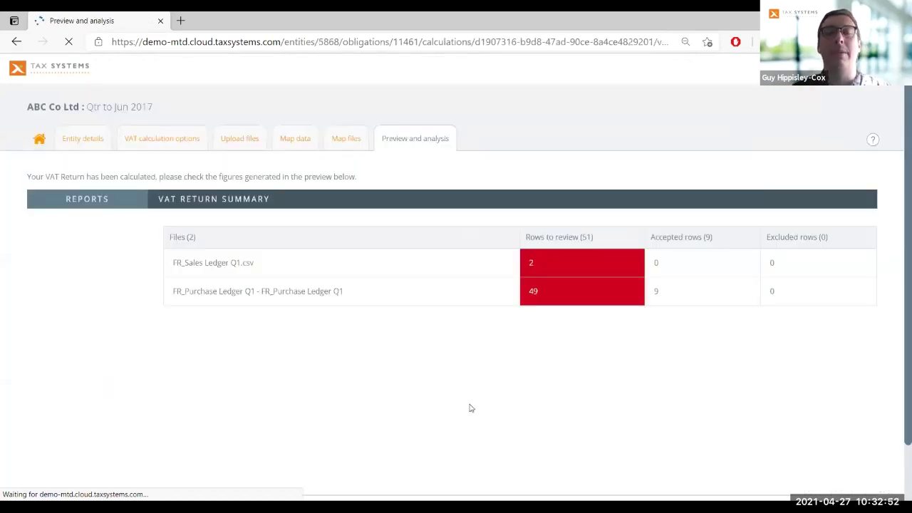
Return to the list of transactions to be reviewed and check the remaining sales and purchase ledger items.
{"action": "left_click", "coordinate": [98, 268]}
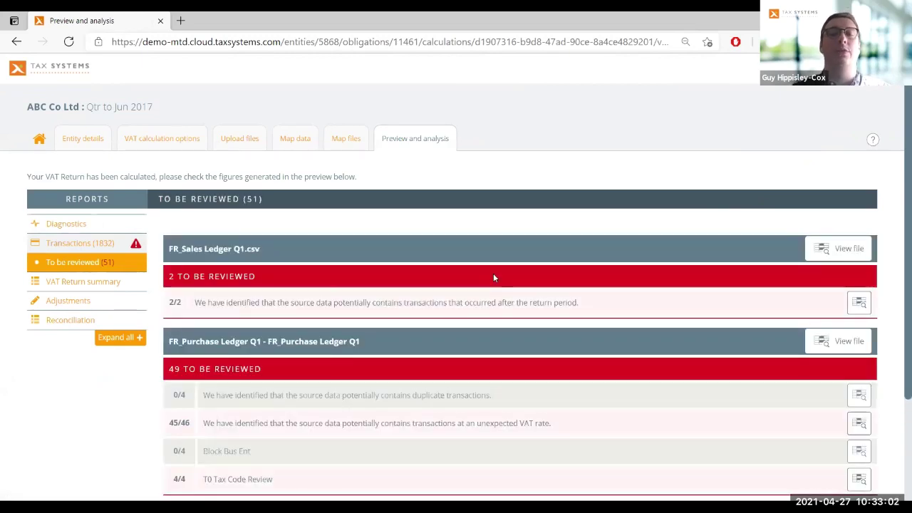
{"action": "scroll", "coordinate": [625, 328], "scroll_direction": "down", "scroll_amount": 1}
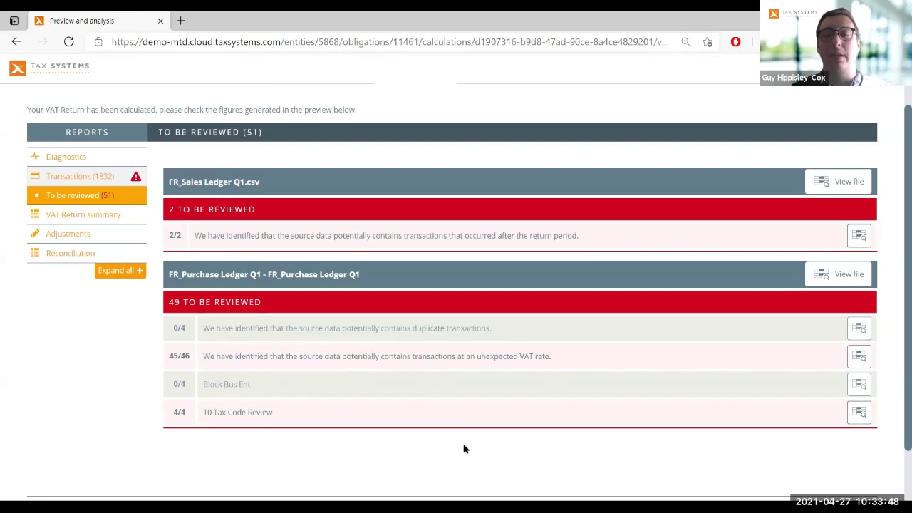
{"action": "scroll", "coordinate": [404, 437], "scroll_direction": "up", "scroll_amount": 1}
{"action": "scroll", "coordinate": [320, 413], "scroll_direction": "down", "scroll_amount": 1}
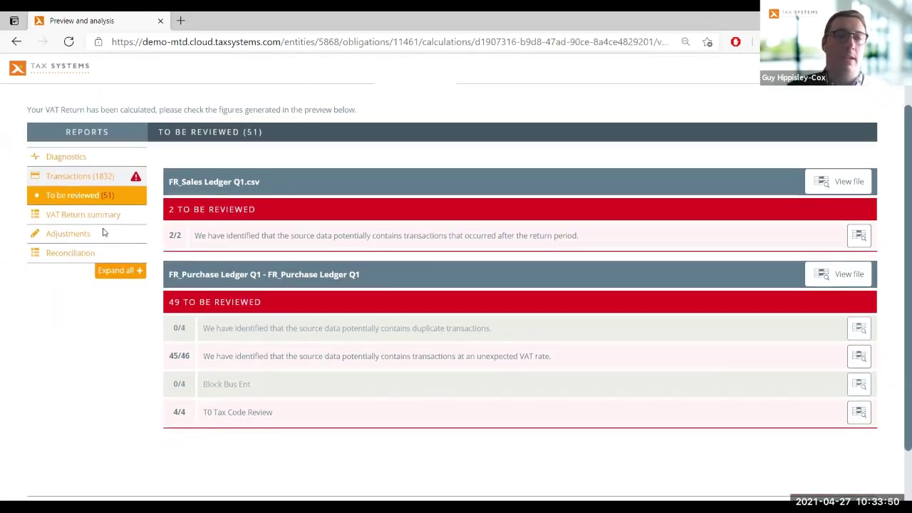
Start a manual adjustment for Input VAT with a net amount of £0 and VAT of £2,000.
{"action": "left_click", "coordinate": [71, 235]}
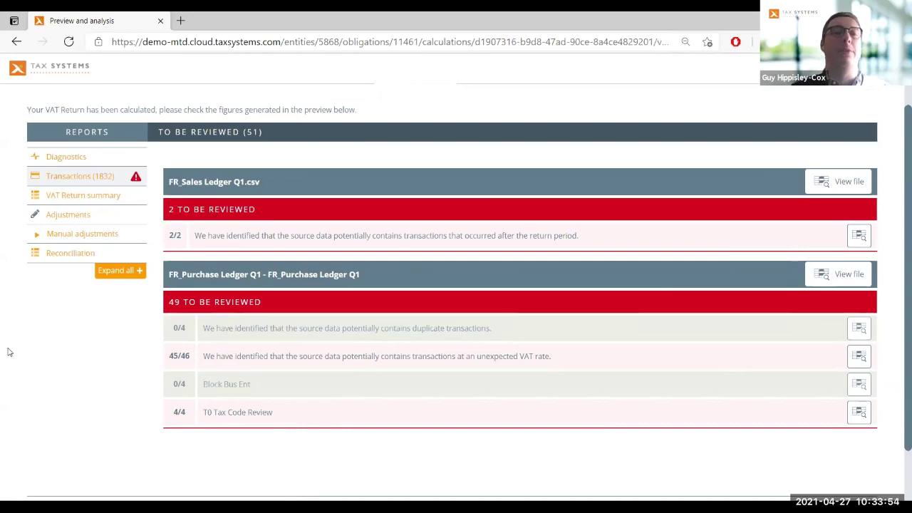
{"action": "left_click", "coordinate": [87, 234]}
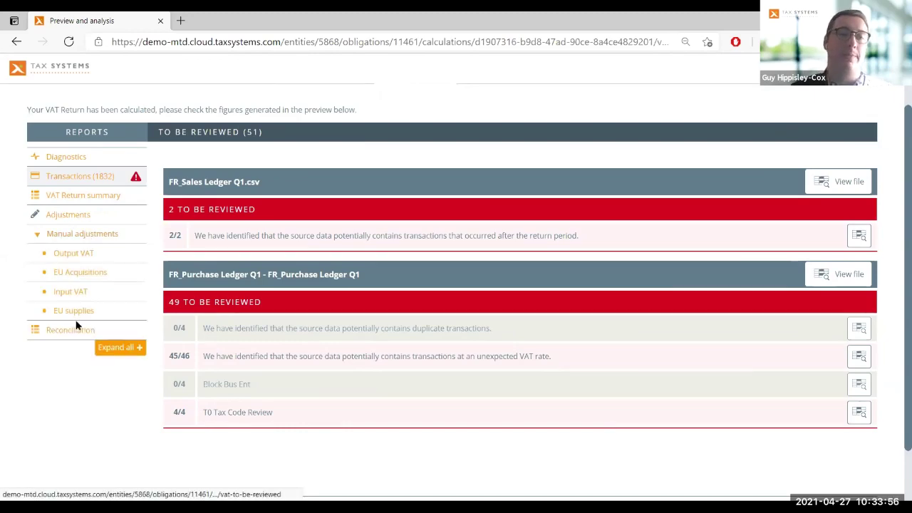
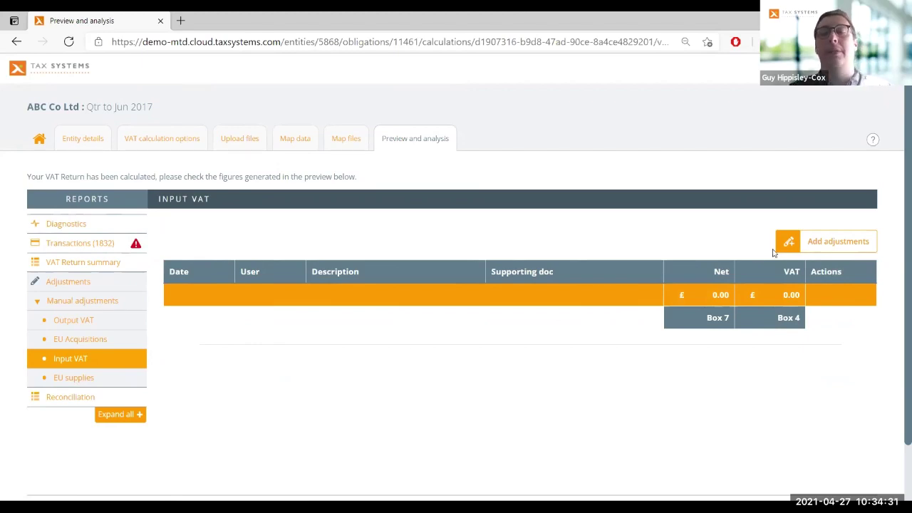
{"action": "left_click", "coordinate": [835, 244]}
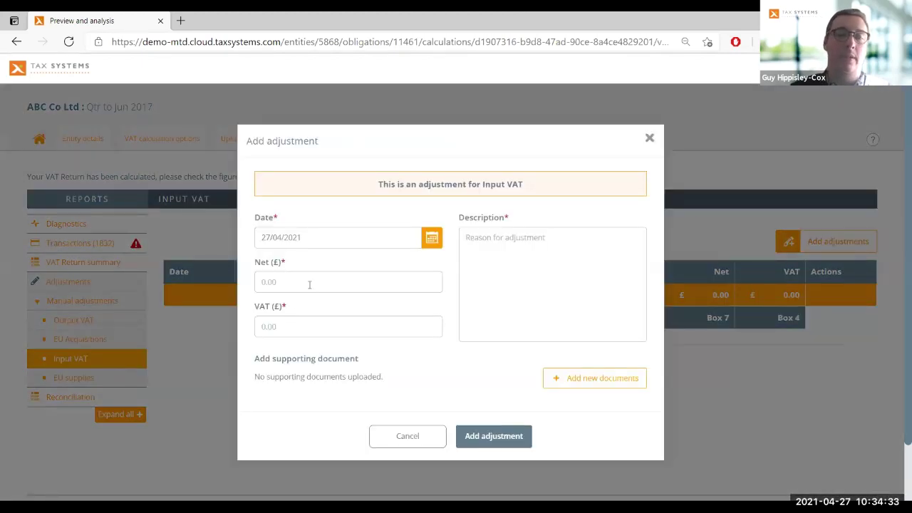
{"action": "left_click", "coordinate": [309, 284]}
{"action": "type", "text": "0"}
{"action": "left_click", "coordinate": [320, 331]}
{"action": "type", "text": "2000"}
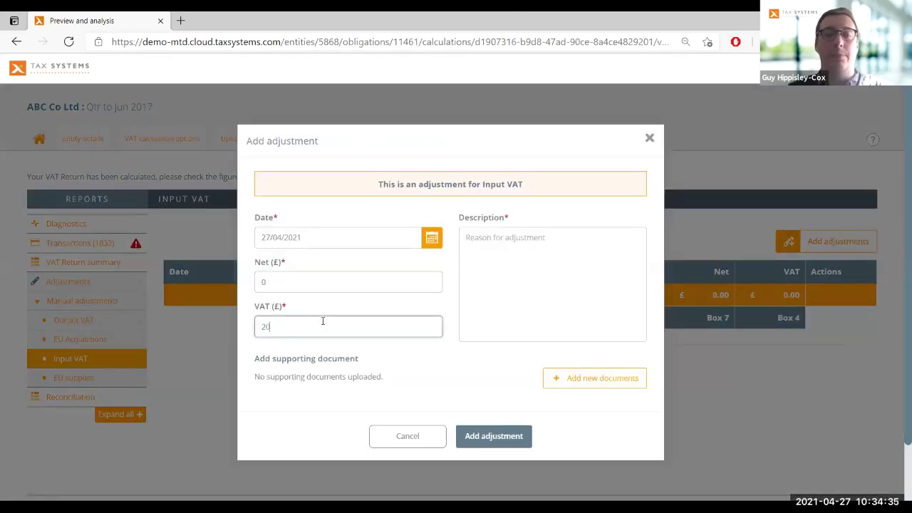
Describe the adjustment as "Cycle to work scheme", attach Cycle to work Adj.xlsx as its supporting document, and add the adjustment.
{"action": "left_click", "coordinate": [559, 289]}
{"action": "type", "text": "CYcle"}
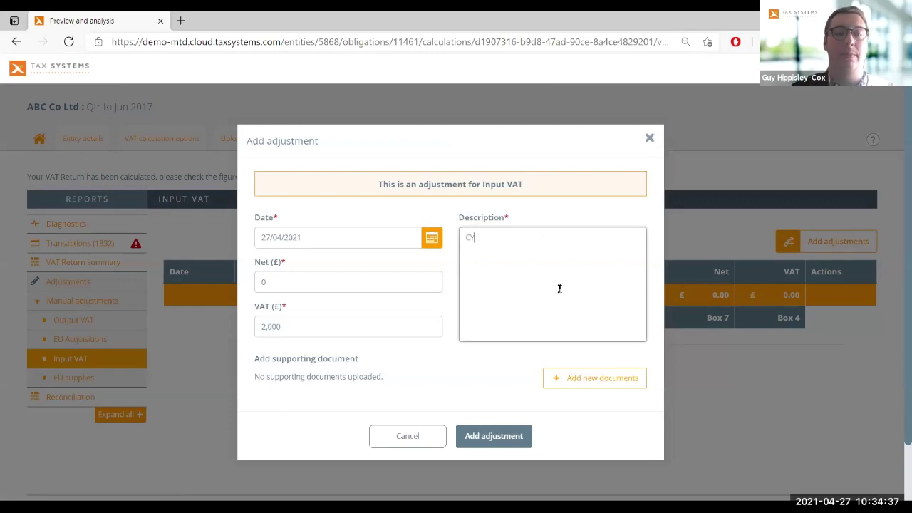
{"action": "key", "text": "BackSpace"}
{"action": "key", "text": "BackSpace"}
{"action": "type", "text": "yc"}
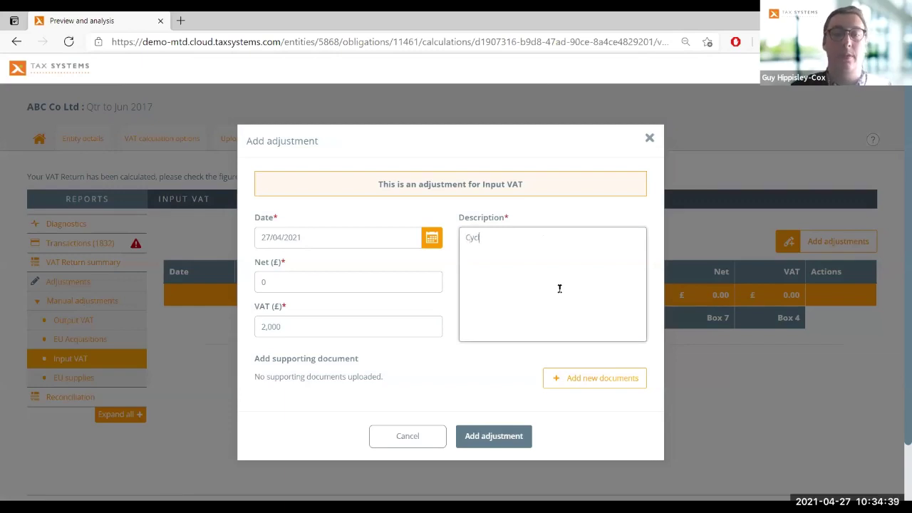
{"action": "type", "text": "le to work scheme"}
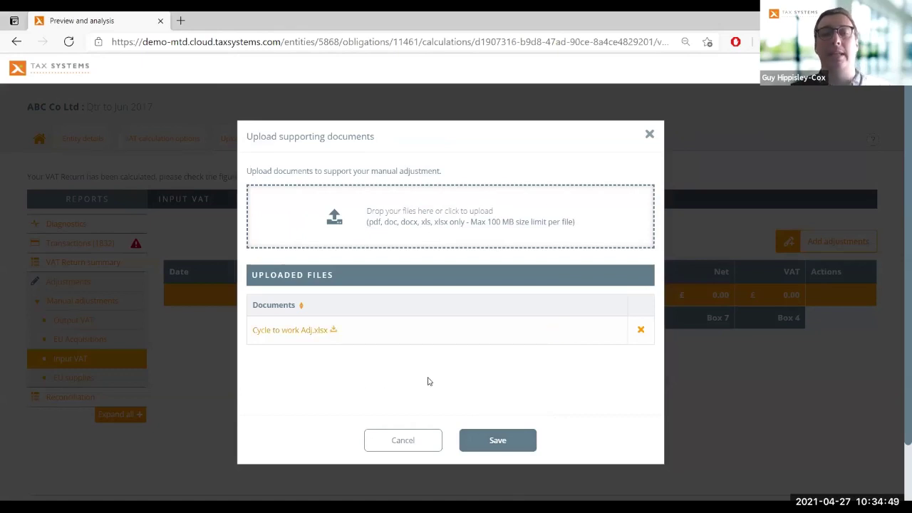
{"action": "left_click", "coordinate": [503, 444]}
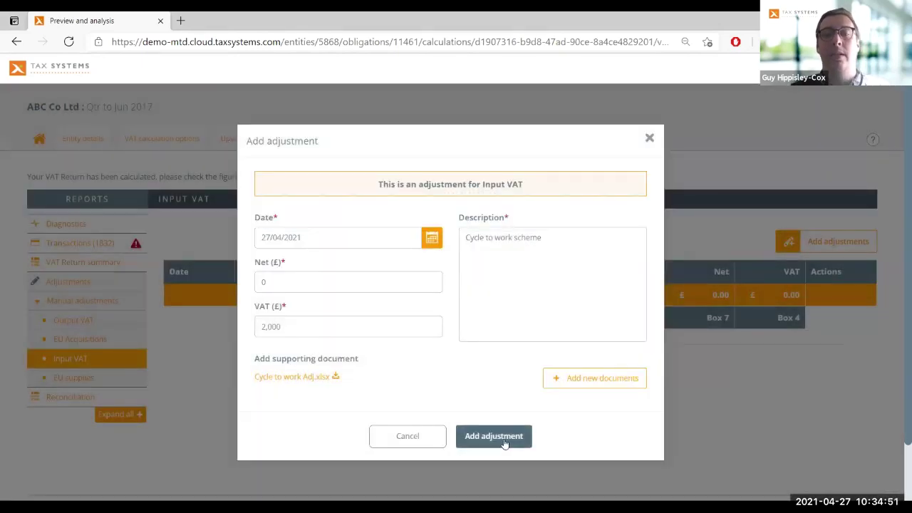
{"action": "left_click", "coordinate": [487, 441]}
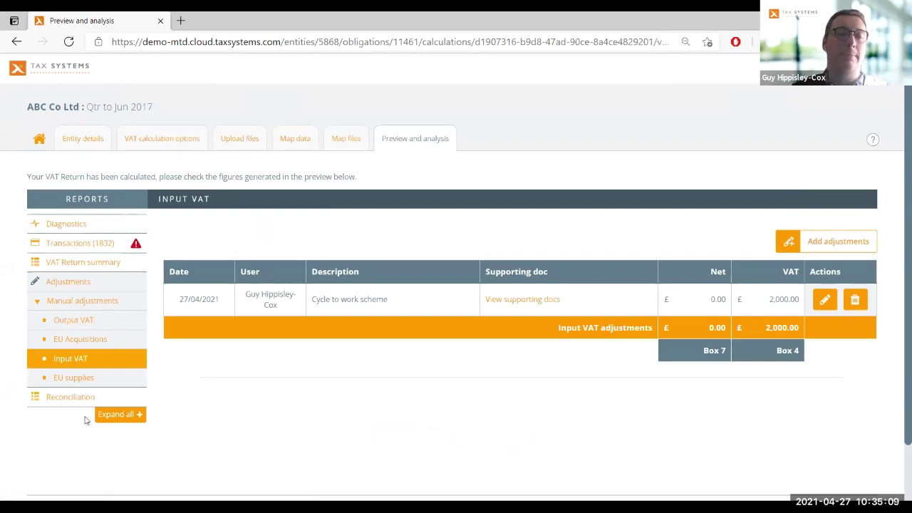
Review the purchase ledger's duplicates and edited transactions in the reconciliation reports.
{"action": "left_click", "coordinate": [70, 398]}
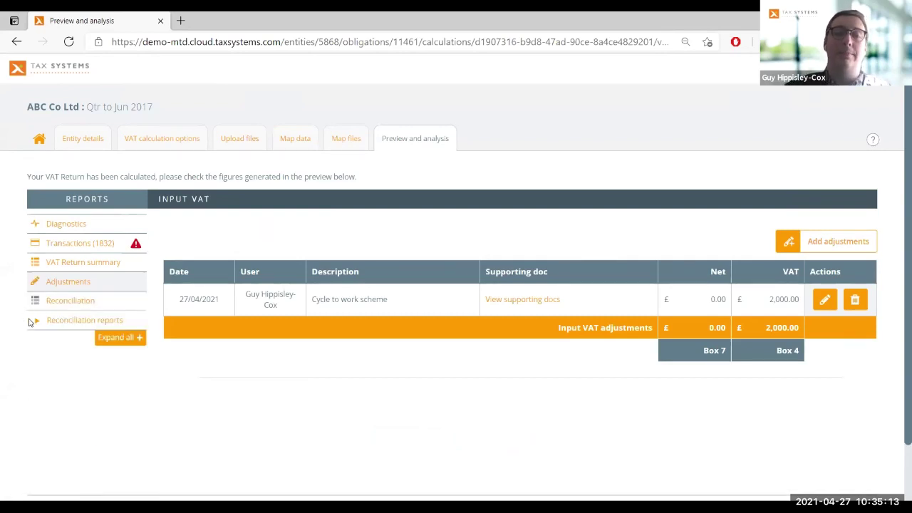
{"action": "left_click", "coordinate": [36, 321]}
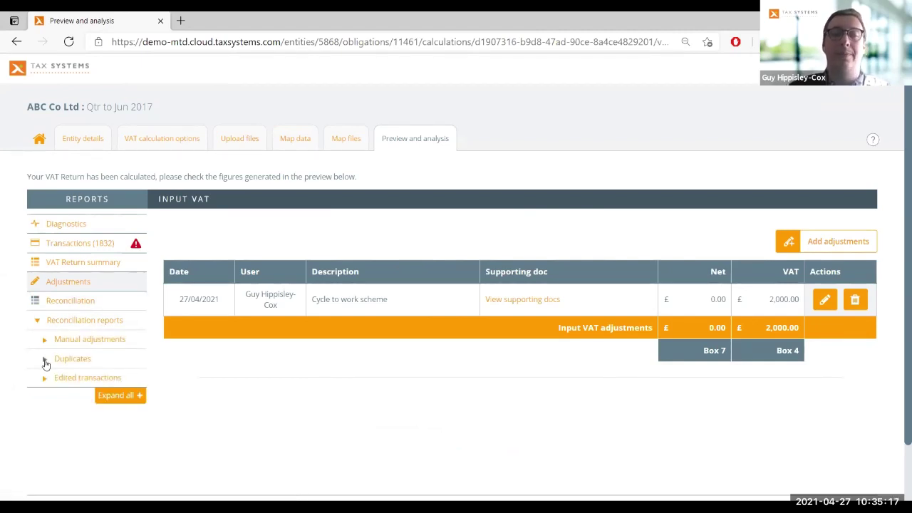
{"action": "left_click", "coordinate": [44, 359]}
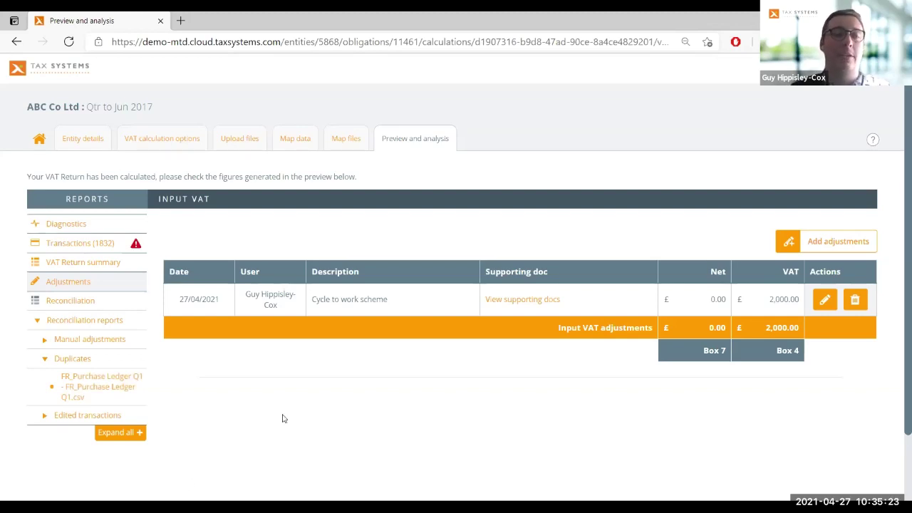
{"action": "left_click", "coordinate": [98, 394]}
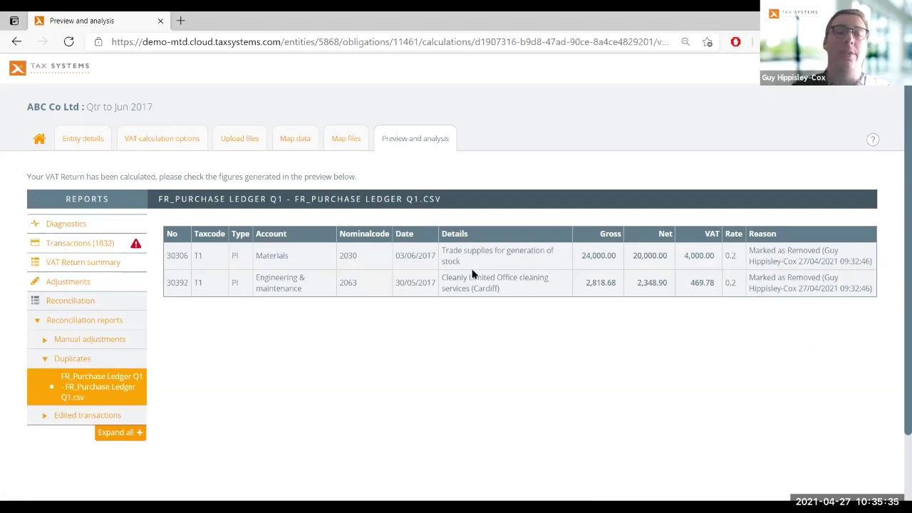
{"action": "left_click", "coordinate": [57, 414]}
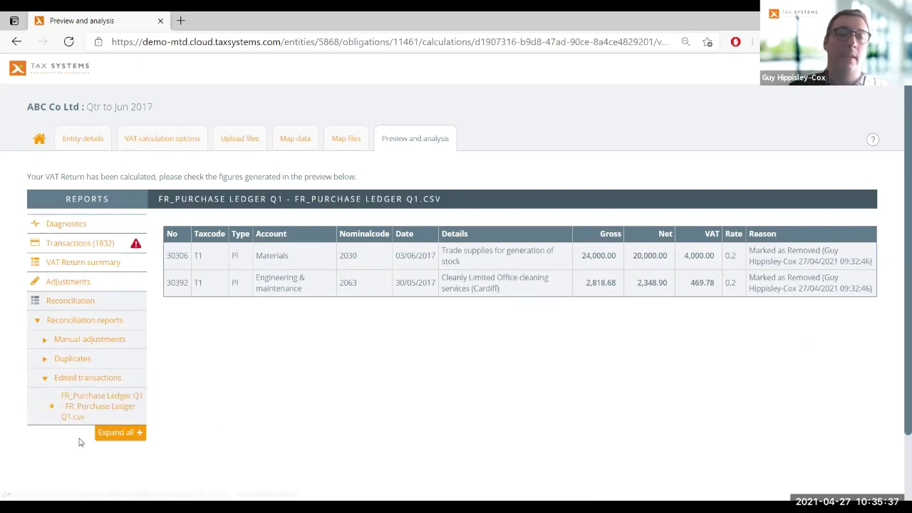
{"action": "left_click", "coordinate": [68, 406]}
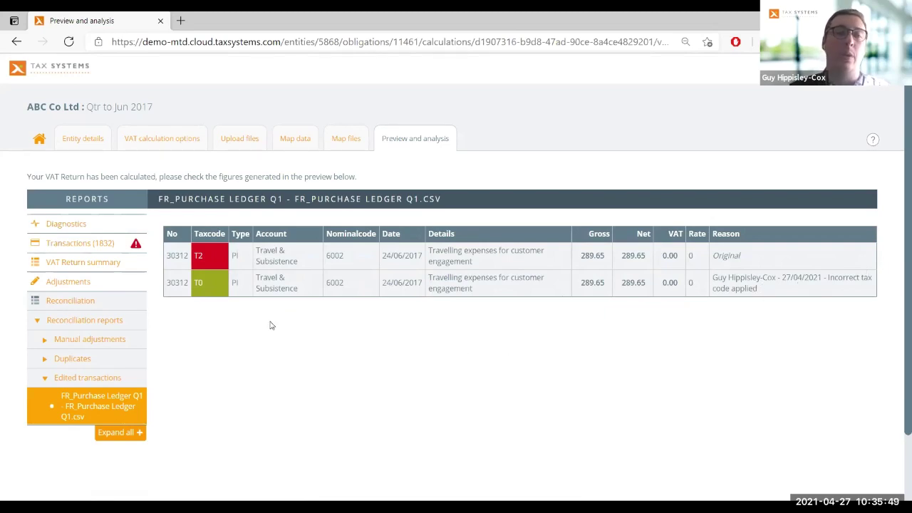
Check the VAT Return summary, its excluded inputs and the Input VAT breakdown behind Box 4.
{"action": "left_click", "coordinate": [96, 265]}
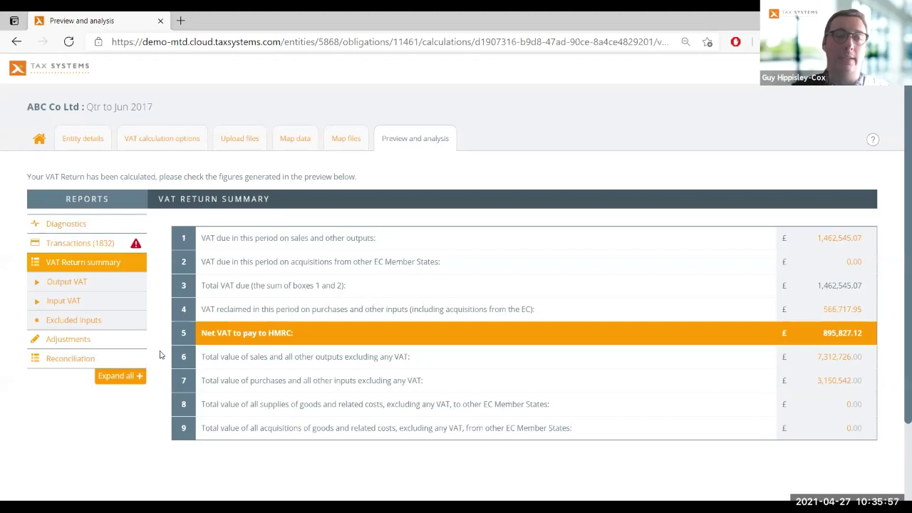
{"action": "left_click", "coordinate": [77, 320]}
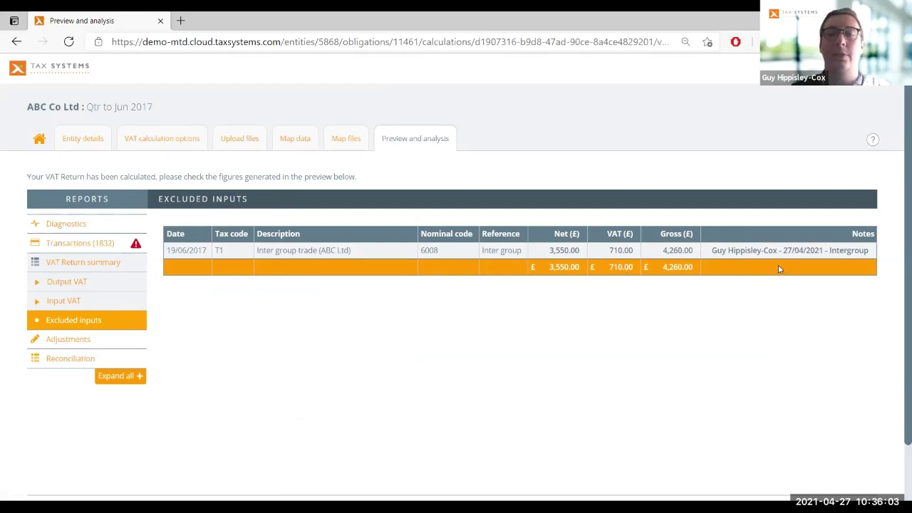
{"action": "left_click", "coordinate": [76, 263]}
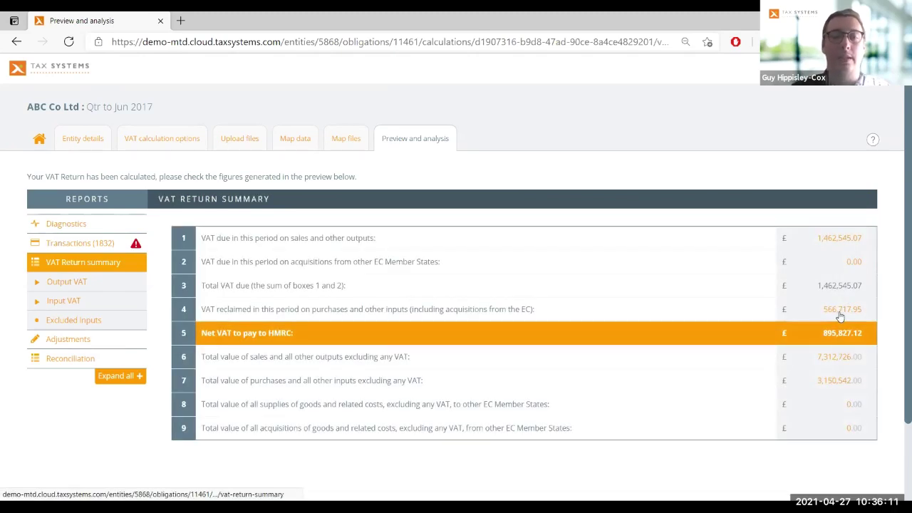
{"action": "left_click", "coordinate": [840, 312]}
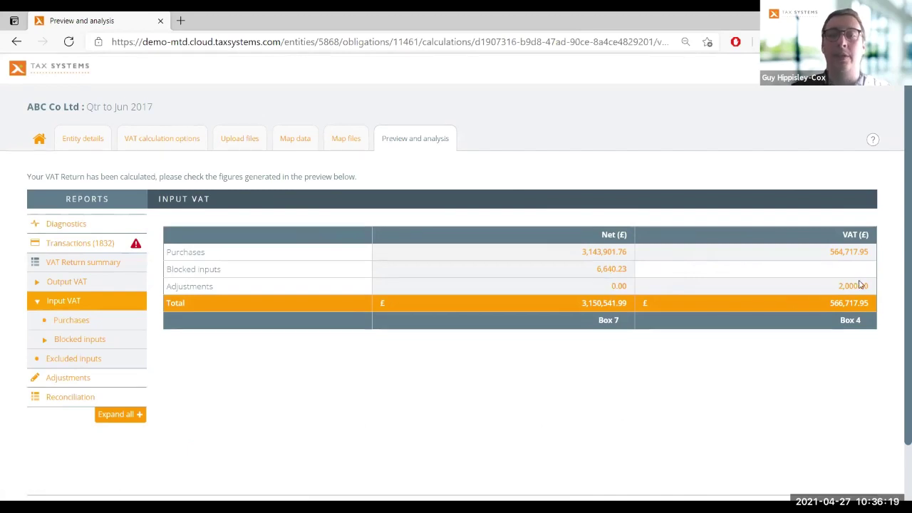
Drill into the net purchases figure, look through its underlying transactions, and return to the VAT Return summary.
{"action": "left_click", "coordinate": [587, 253]}
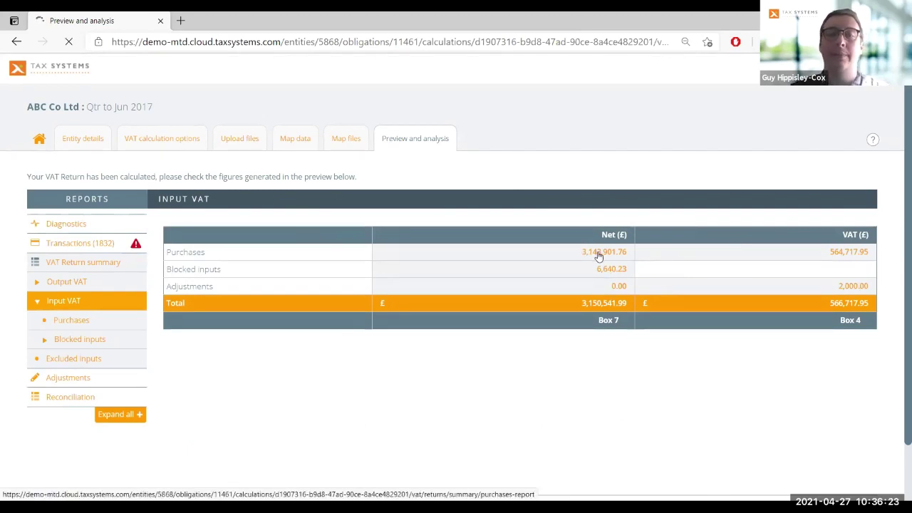
{"action": "left_click", "coordinate": [600, 257]}
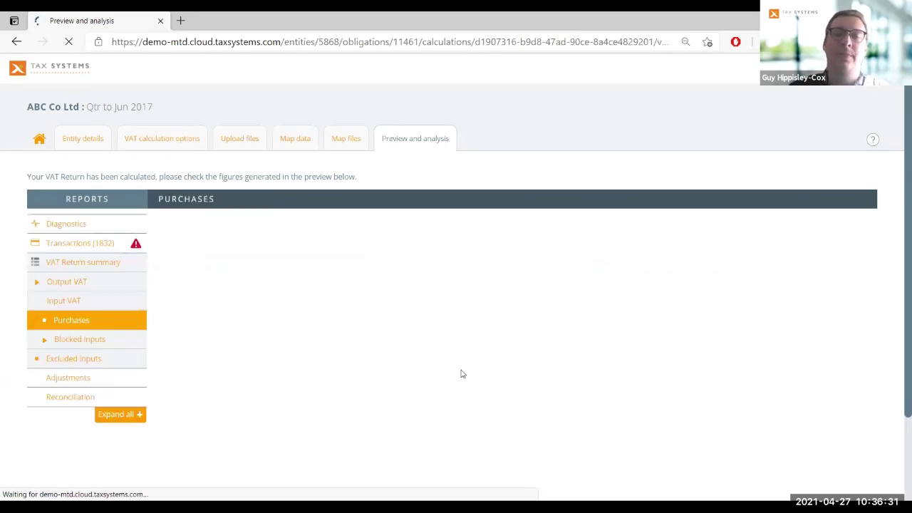
{"action": "scroll", "coordinate": [628, 332], "scroll_direction": "down", "scroll_amount": 4}
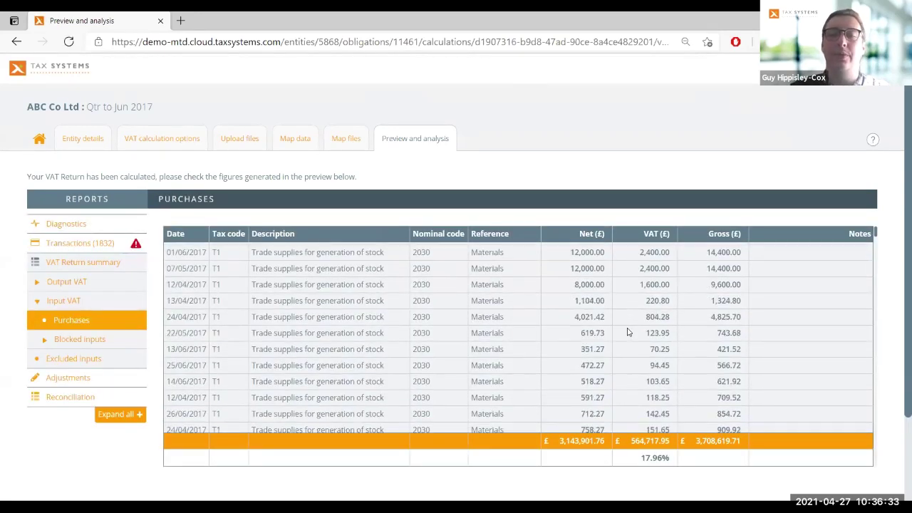
{"action": "scroll", "coordinate": [628, 332], "scroll_direction": "down", "scroll_amount": 15}
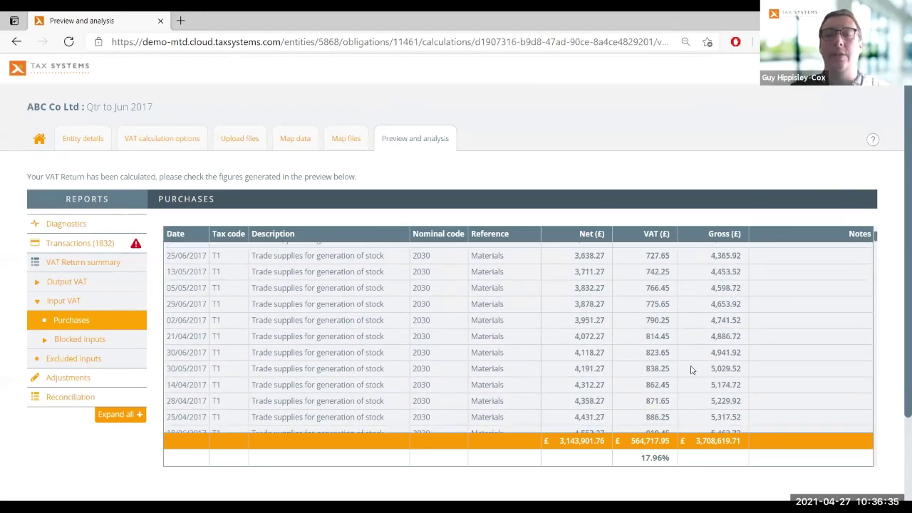
{"action": "scroll", "coordinate": [653, 377], "scroll_direction": "down", "scroll_amount": 12}
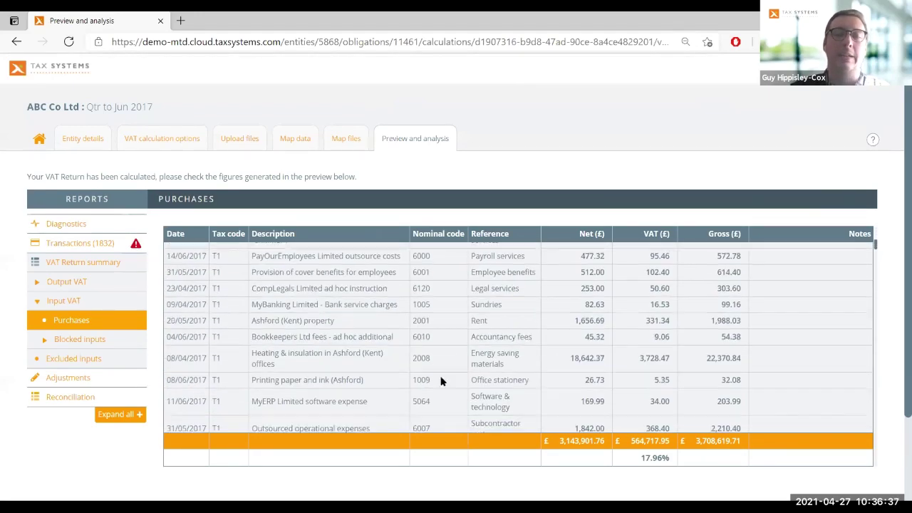
{"action": "scroll", "coordinate": [428, 386], "scroll_direction": "down", "scroll_amount": 8}
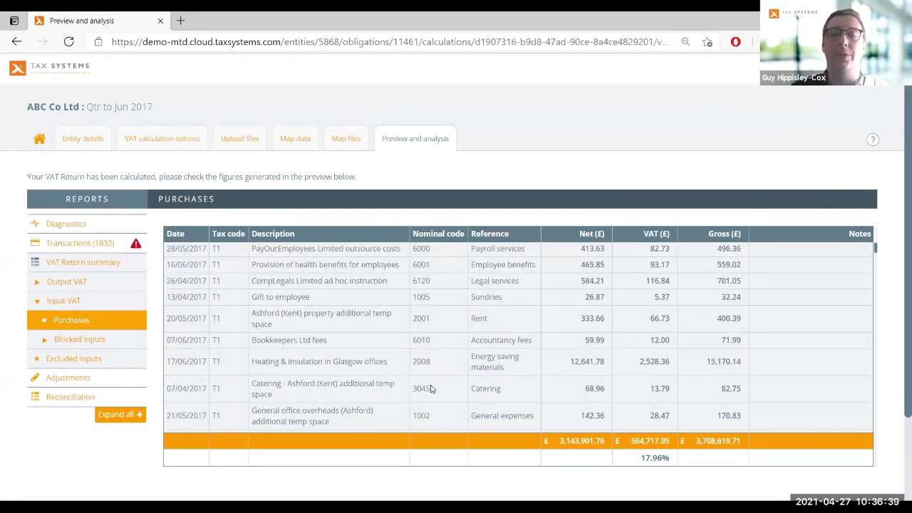
{"action": "left_click", "coordinate": [87, 264]}
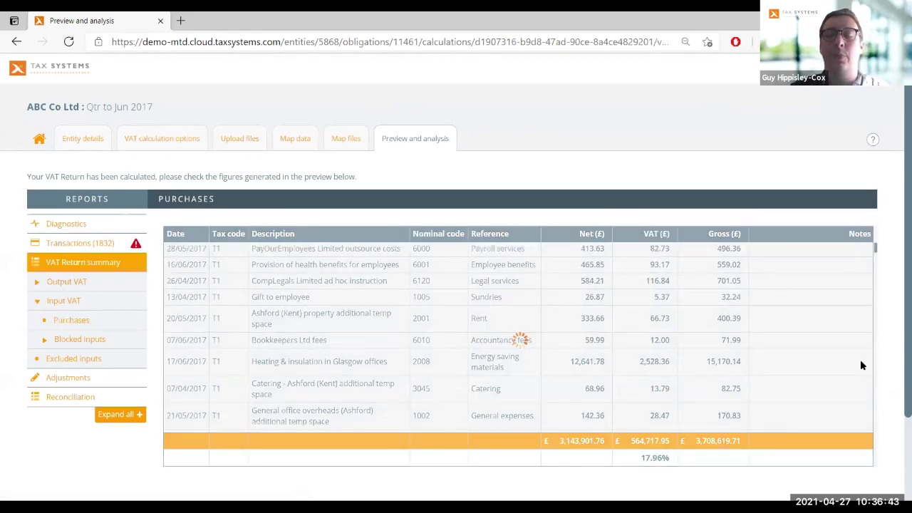
{"action": "scroll", "coordinate": [577, 480], "scroll_direction": "down", "scroll_amount": 1}
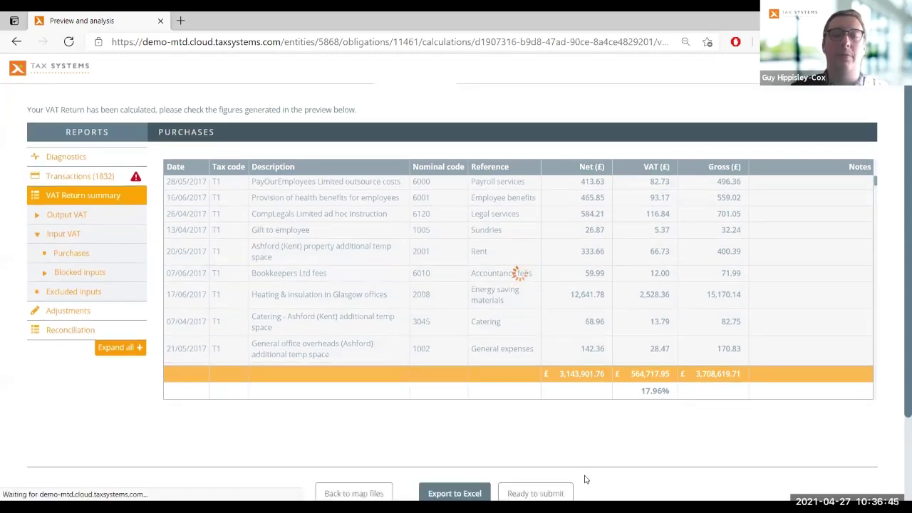
Mark the Qtr to Jun 2017 VAT Return calculation as ready to submit and finalise the return.
{"action": "left_click", "coordinate": [532, 491]}
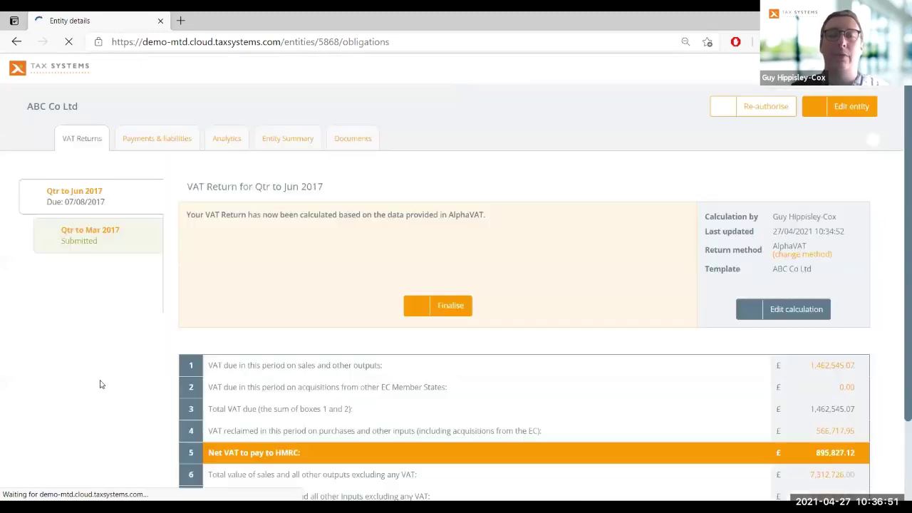
{"action": "left_click", "coordinate": [463, 305]}
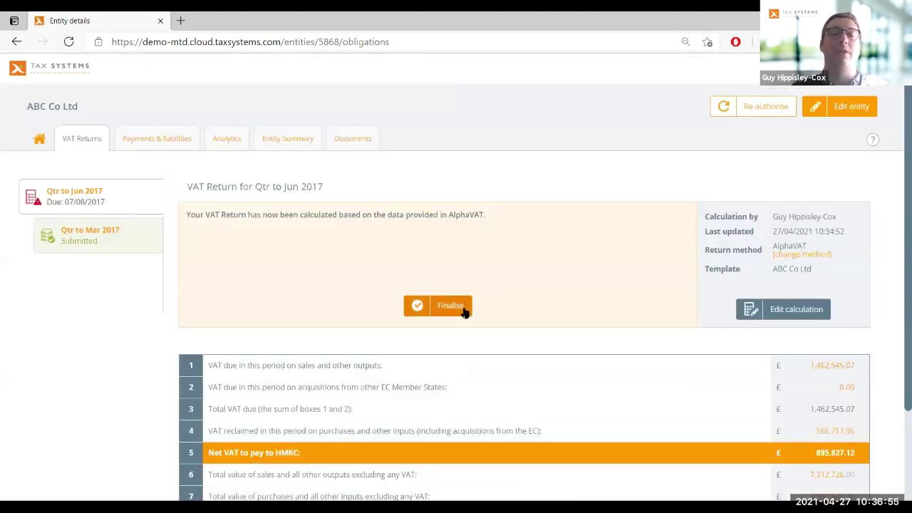
{"action": "left_click", "coordinate": [463, 312]}
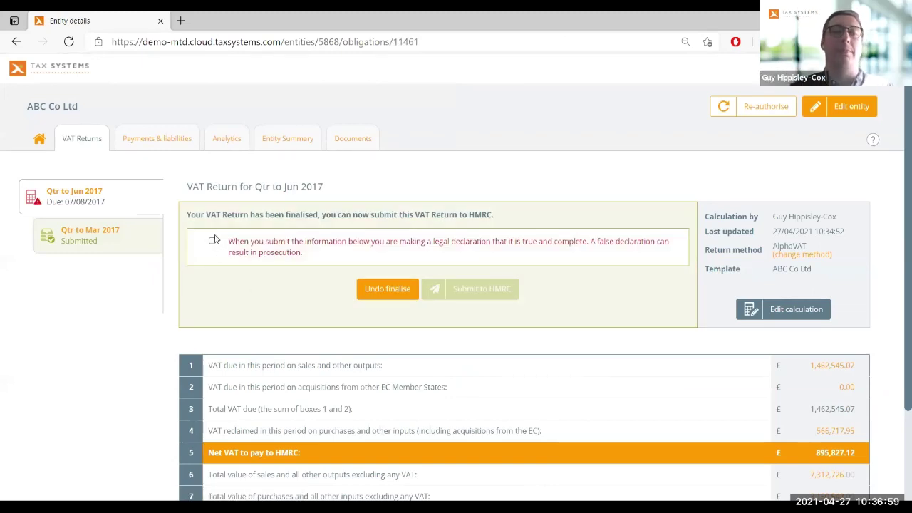
Accept the legal declaration, submit the VAT Return to HMRC, and look over the submission receipt and box figures.
{"action": "left_click", "coordinate": [213, 240]}
{"action": "left_click", "coordinate": [474, 292]}
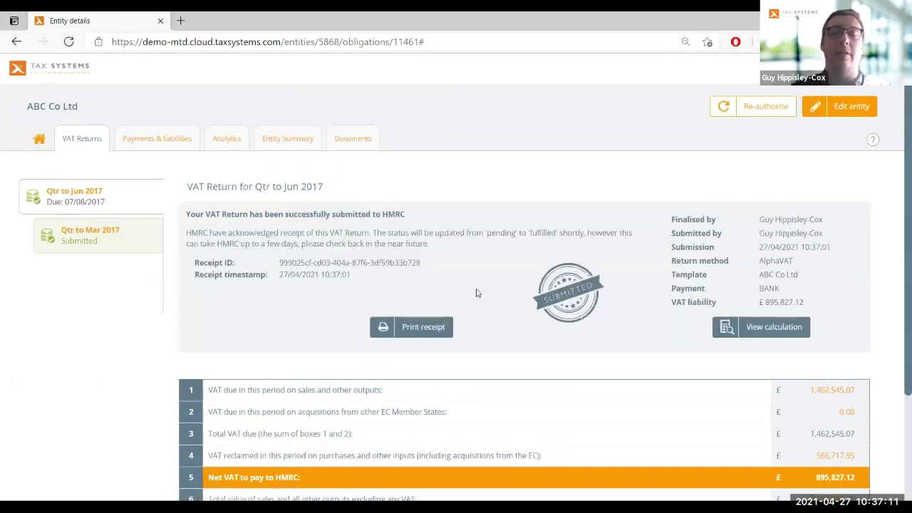
{"action": "scroll", "coordinate": [478, 233], "scroll_direction": "down", "scroll_amount": 1}
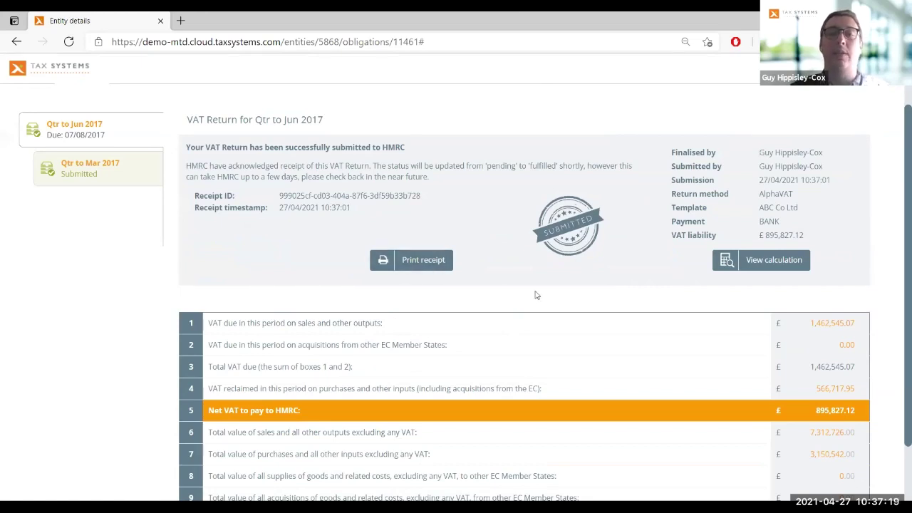
{"action": "scroll", "coordinate": [683, 291], "scroll_direction": "down", "scroll_amount": 1}
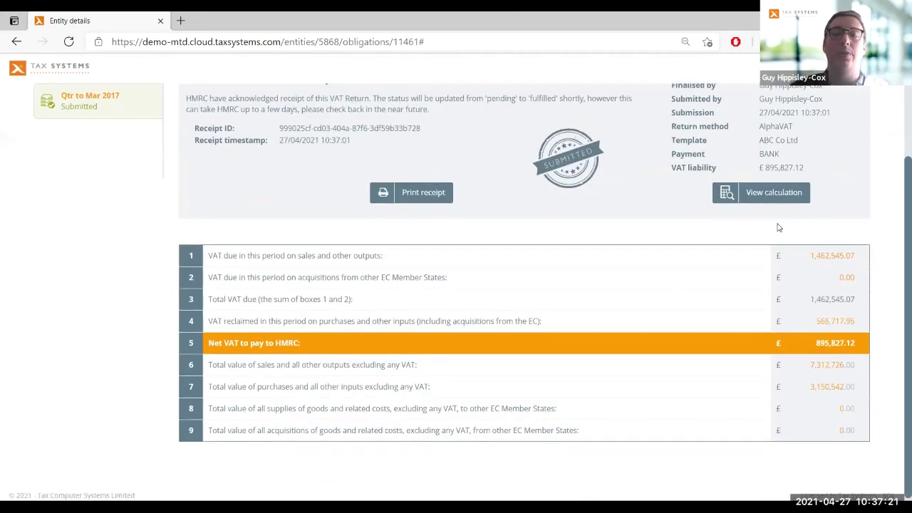
{"action": "scroll", "coordinate": [779, 228], "scroll_direction": "up", "scroll_amount": 1}
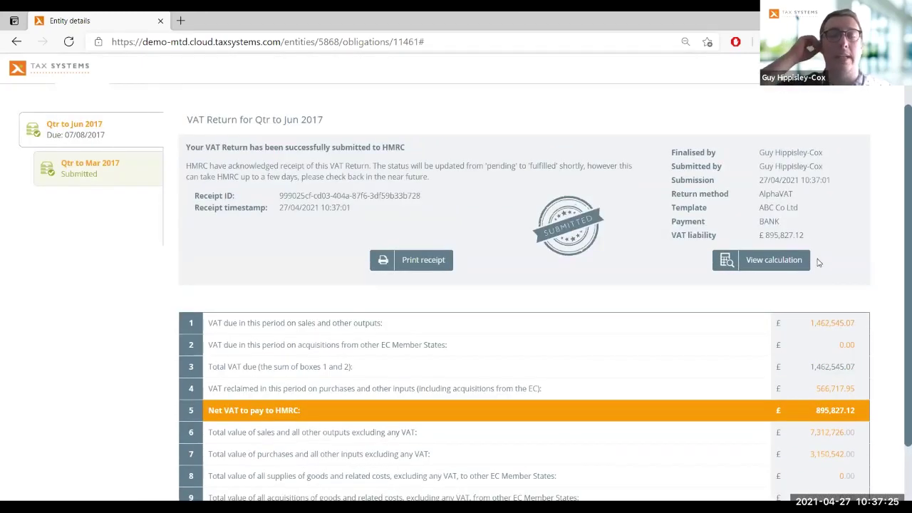
{"action": "scroll", "coordinate": [820, 259], "scroll_direction": "up", "scroll_amount": 1}
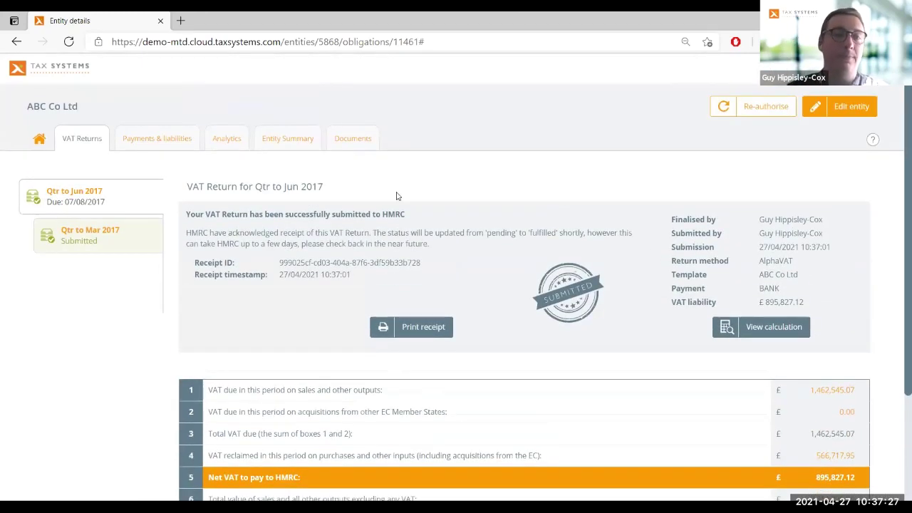
Review ABC Co Ltd's stored documents, its entity summary, and its payments and liabilities.
{"action": "left_click", "coordinate": [368, 155]}
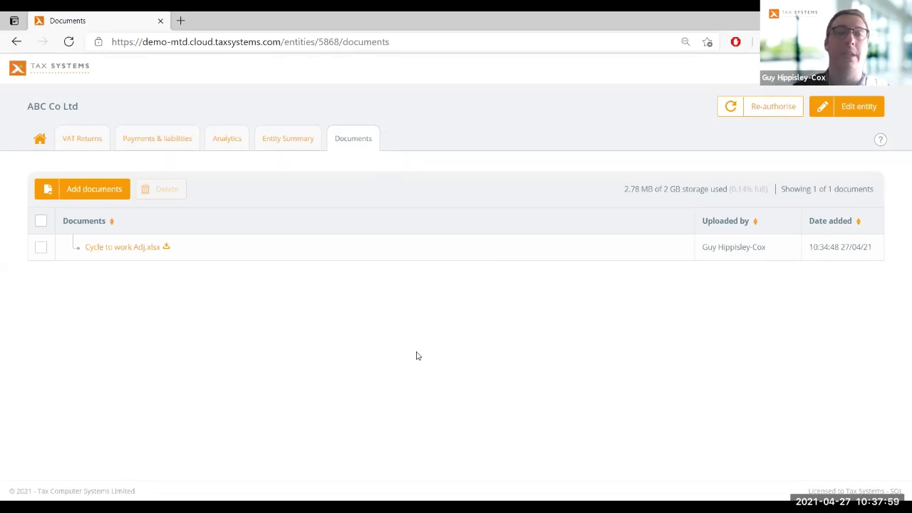
{"action": "left_click", "coordinate": [292, 138]}
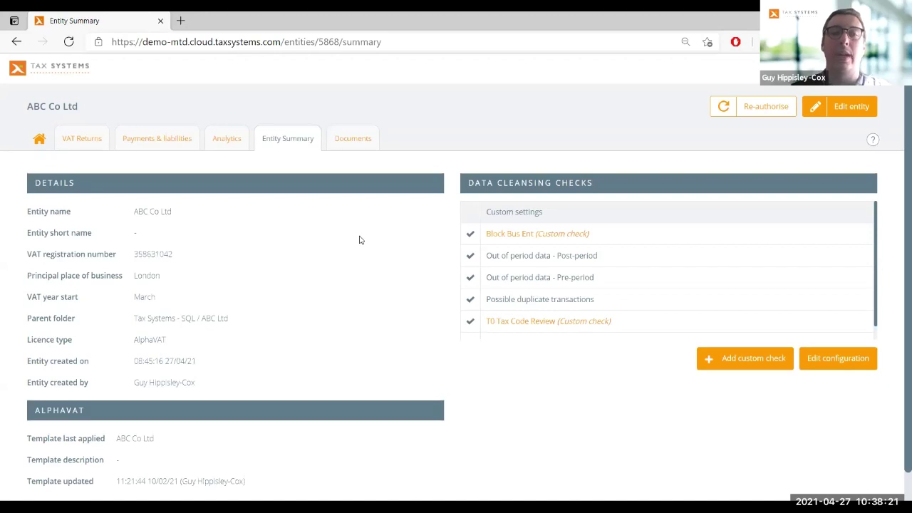
{"action": "left_click", "coordinate": [186, 149]}
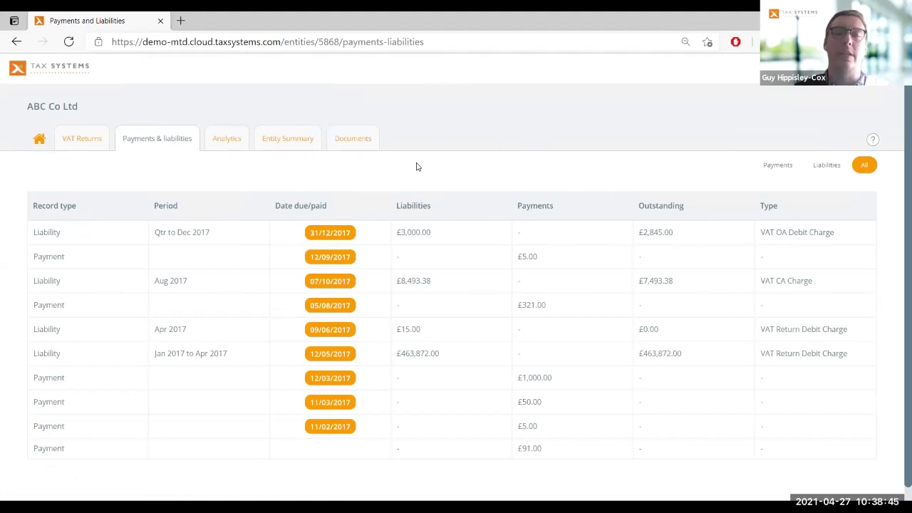
Return to the entity list and open the analytics for Analytico Ltd in the DP folder.
{"action": "left_click", "coordinate": [42, 141]}
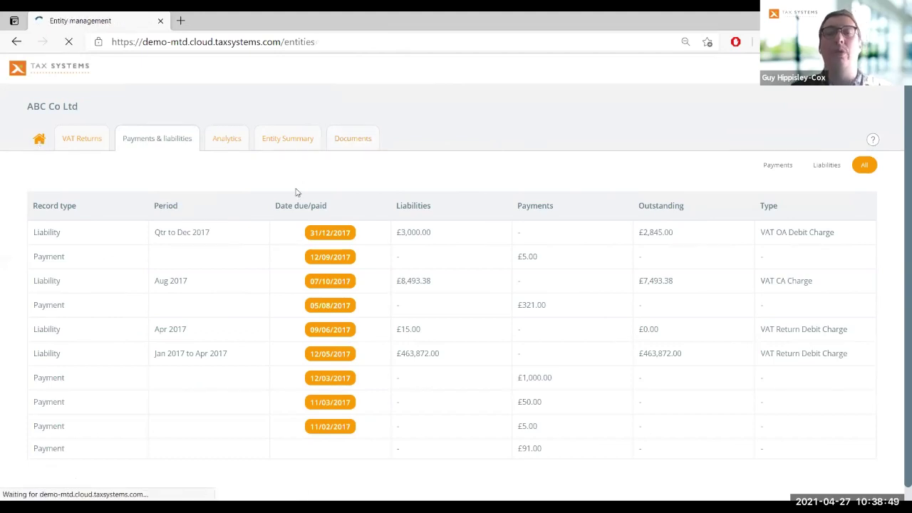
{"action": "scroll", "coordinate": [271, 311], "scroll_direction": "down", "scroll_amount": 2}
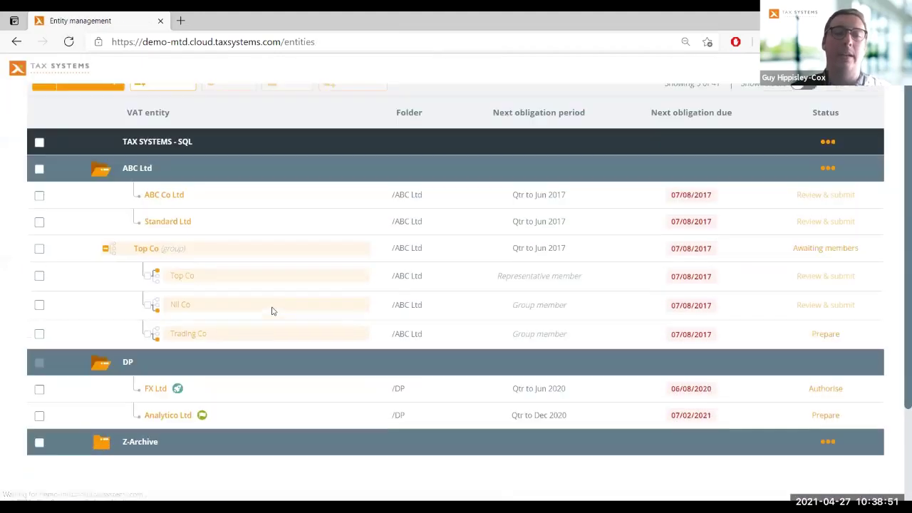
{"action": "left_click", "coordinate": [173, 434]}
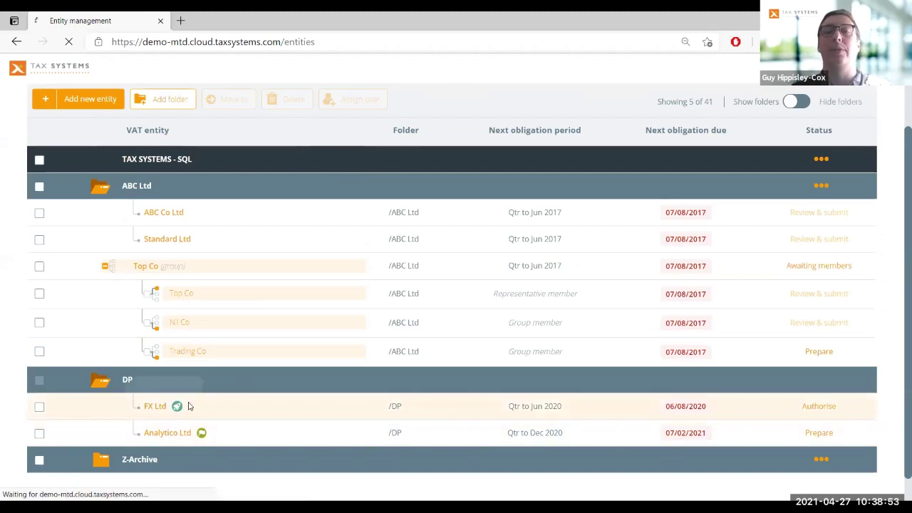
{"action": "left_click", "coordinate": [154, 406]}
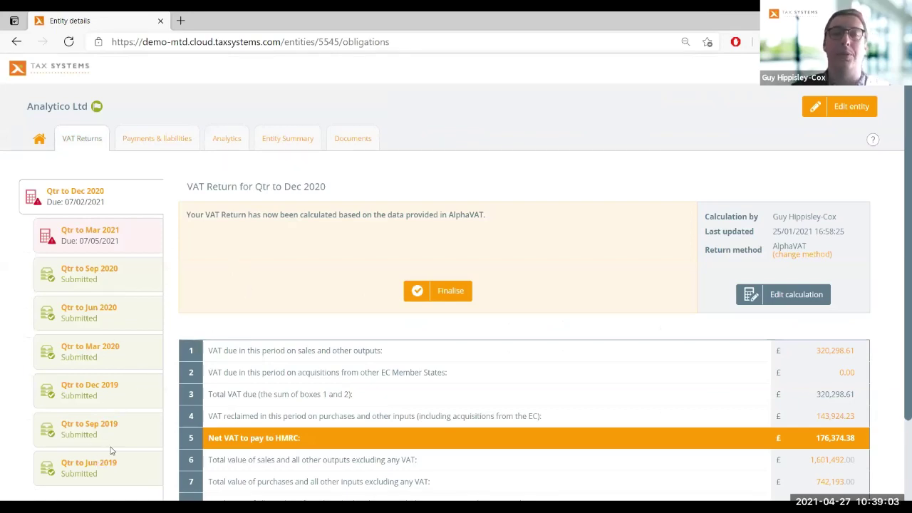
{"action": "left_click", "coordinate": [228, 142]}
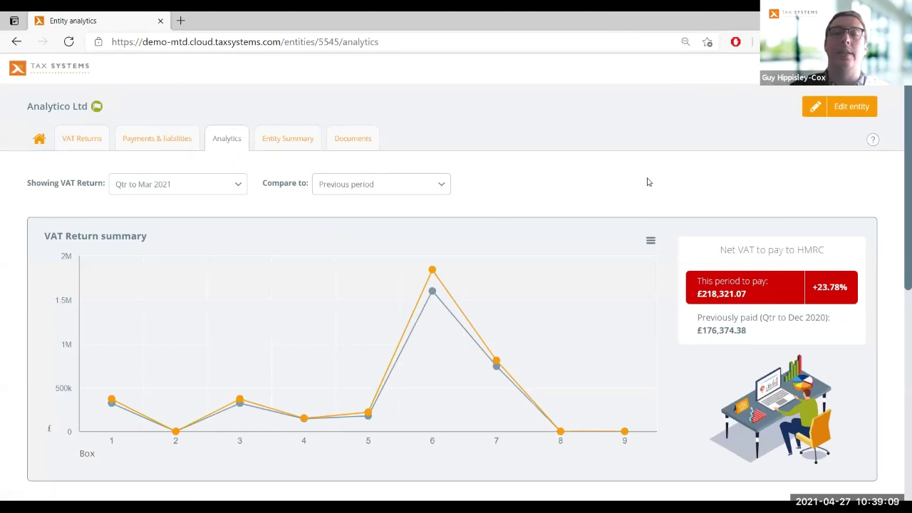
Check the return and comparison period options, and examine the VAT Return summary chart, Data summary and Total VAT payable for Qtr to Mar 2021.
{"action": "scroll", "coordinate": [647, 179], "scroll_direction": "down", "scroll_amount": 1}
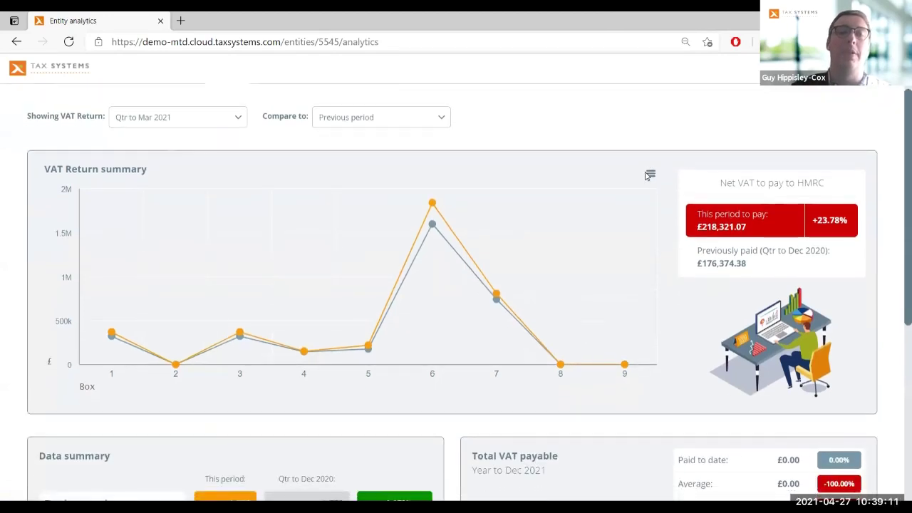
{"action": "left_click", "coordinate": [230, 125]}
{"action": "left_click", "coordinate": [276, 135]}
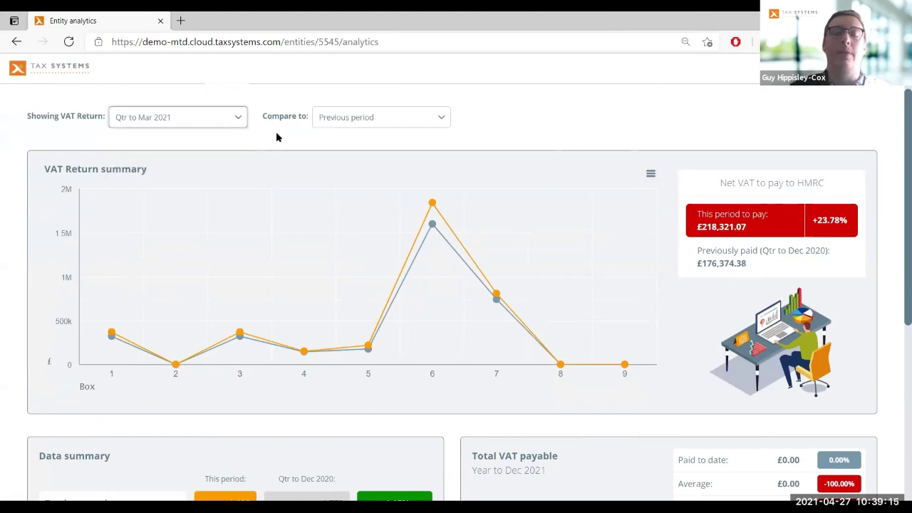
{"action": "left_click", "coordinate": [349, 117]}
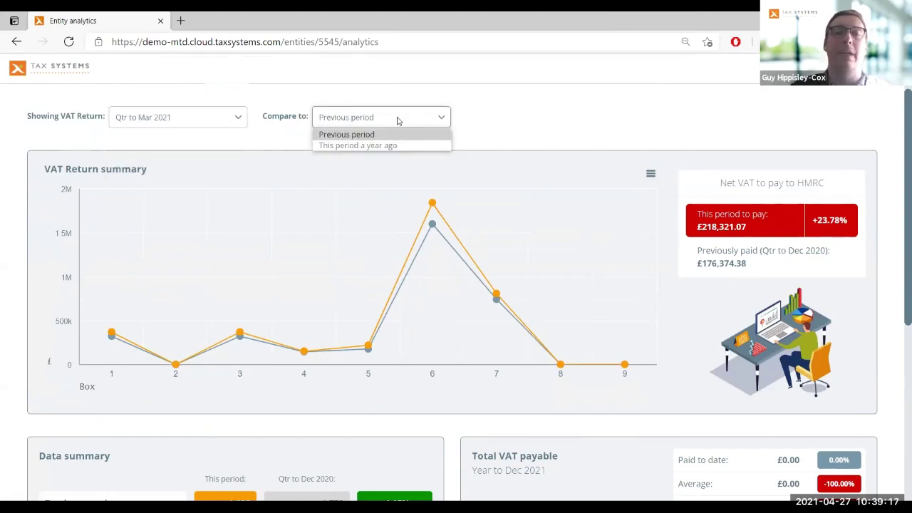
{"action": "left_click", "coordinate": [499, 128]}
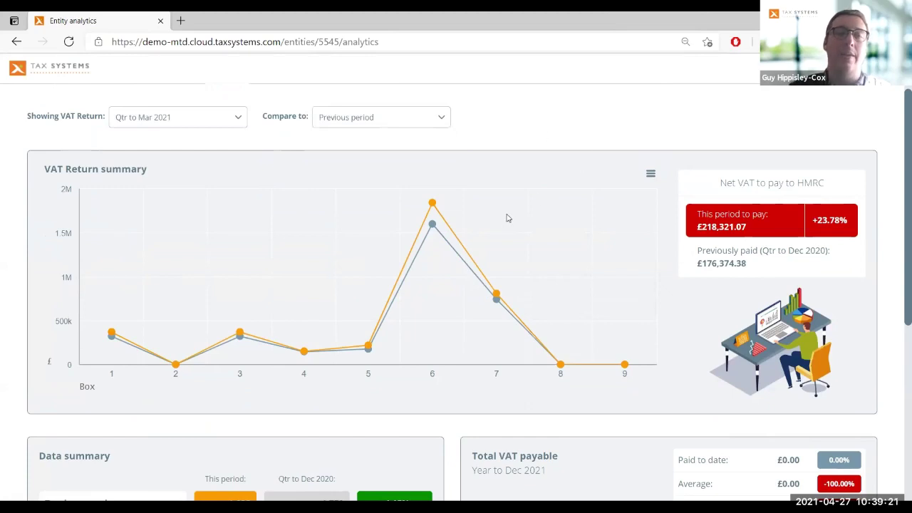
{"action": "mouse_move", "coordinate": [438, 227]}
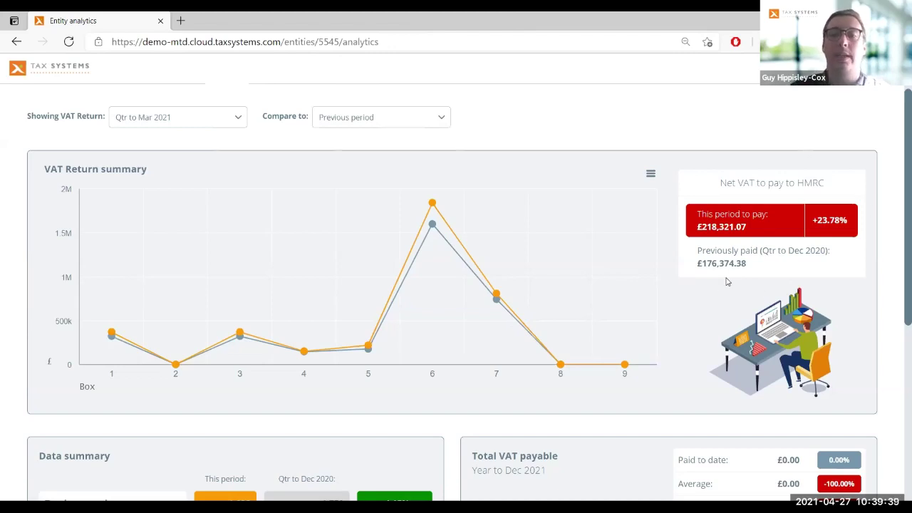
{"action": "scroll", "coordinate": [727, 278], "scroll_direction": "down", "scroll_amount": 1}
{"action": "scroll", "coordinate": [727, 277], "scroll_direction": "down", "scroll_amount": 3}
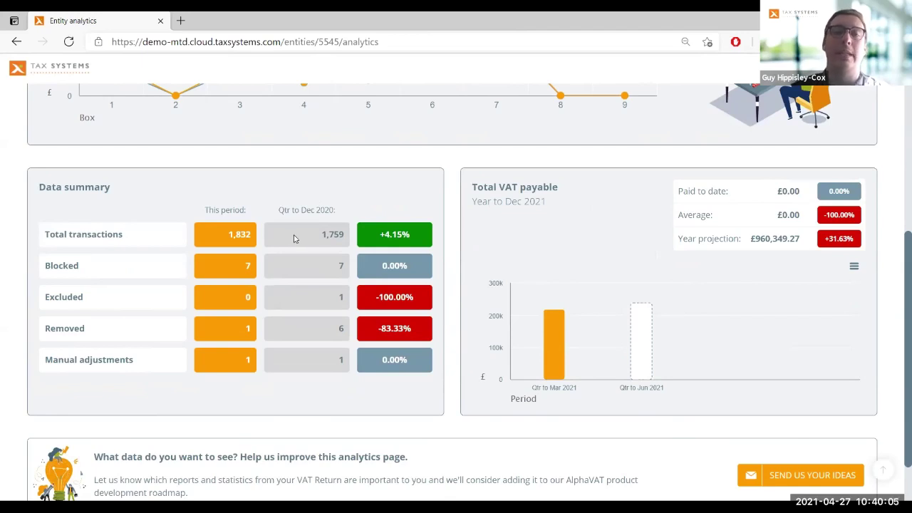
Drill from this period's blocked transactions into the underlying blocked purchases, and return to the entity list.
{"action": "left_click", "coordinate": [230, 272]}
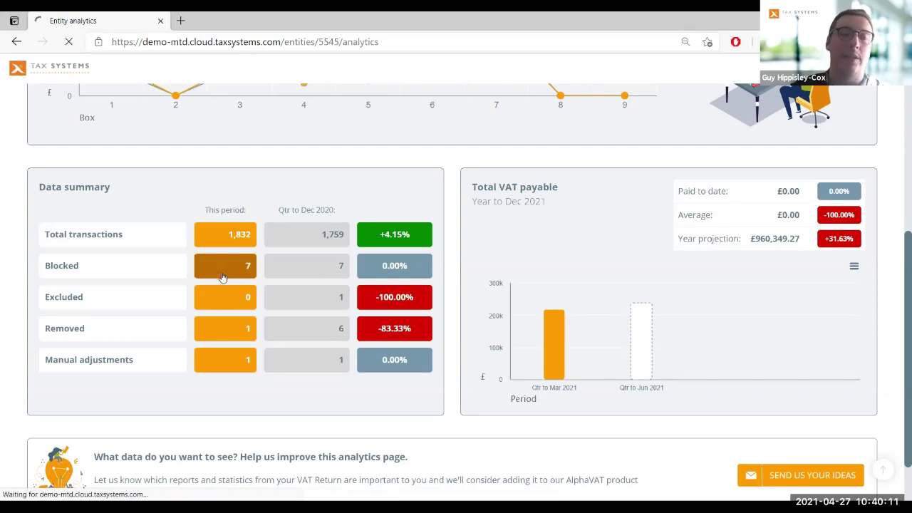
{"action": "left_click", "coordinate": [235, 268]}
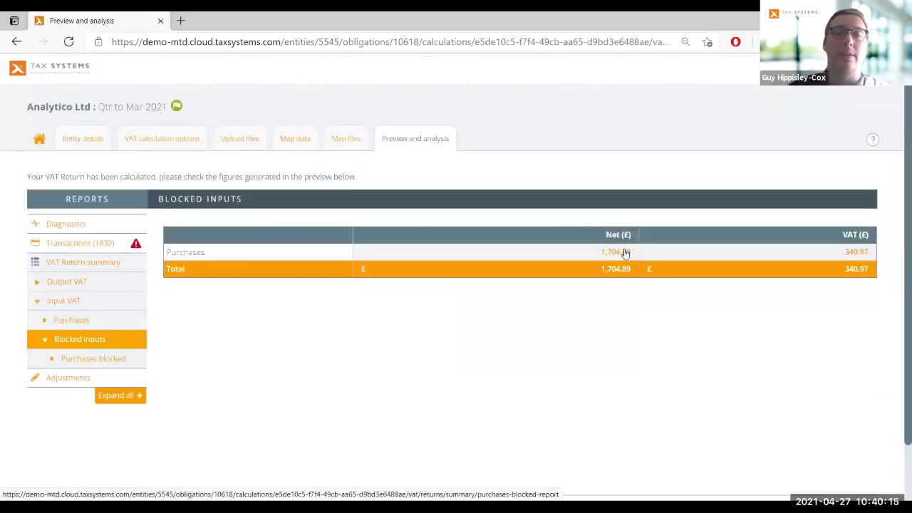
{"action": "left_click", "coordinate": [624, 253]}
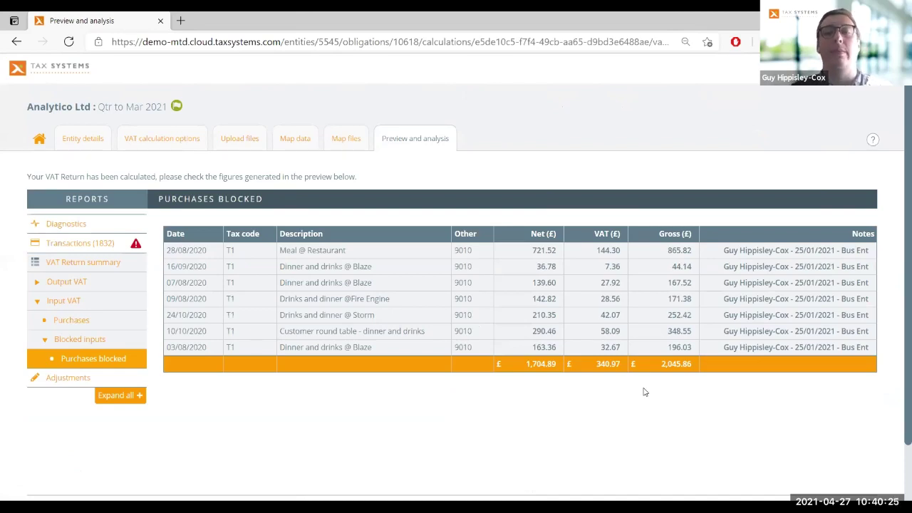
{"action": "left_click", "coordinate": [41, 140]}
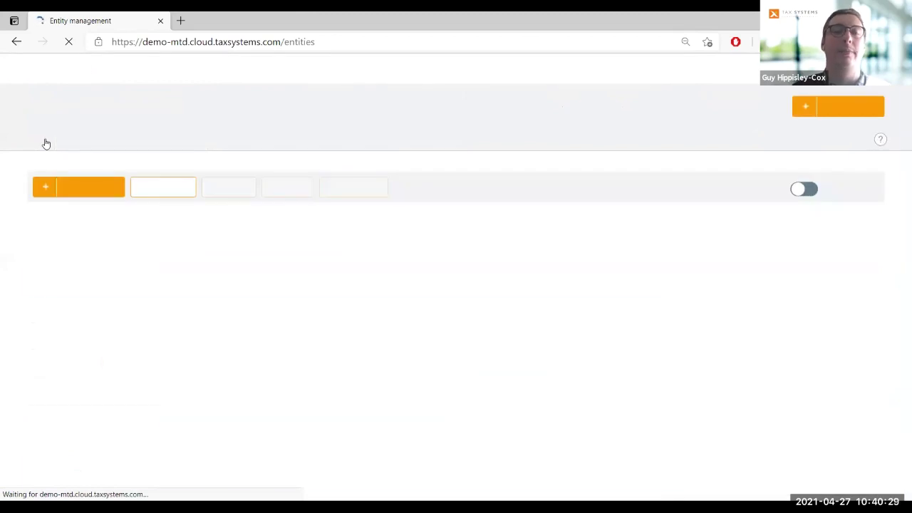